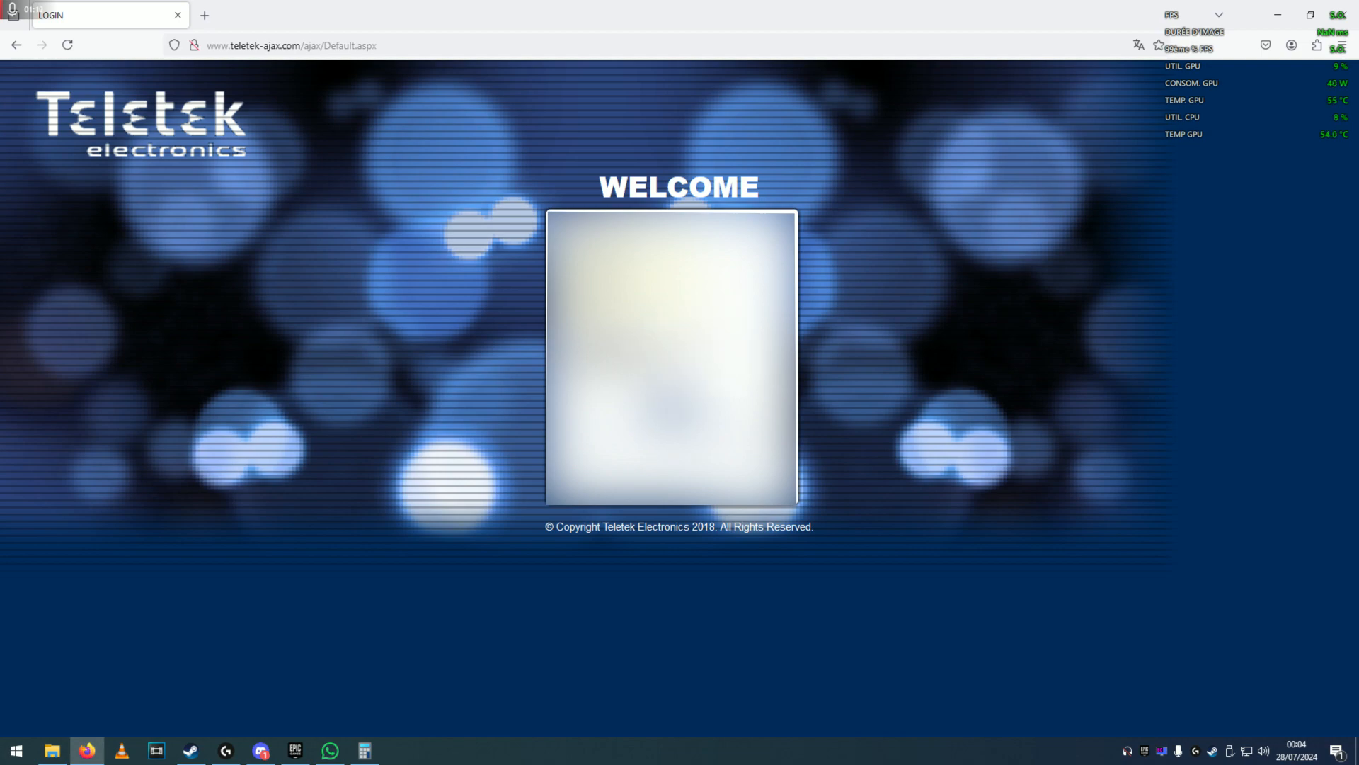
Log in to the Teletek AJAX portal to reach the System List showing Maison.
{"action": "left_click", "coordinate": [672, 409]}
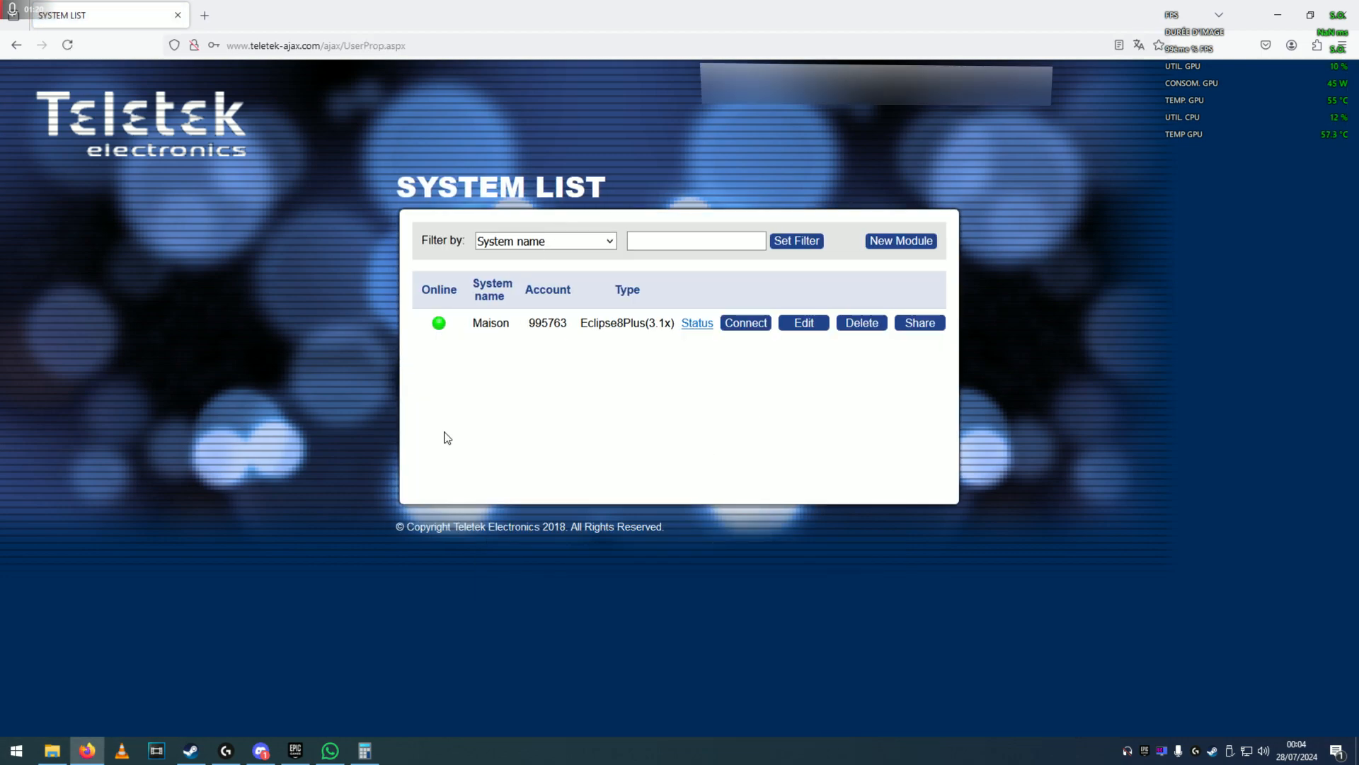
Connect to the Maison panel, entering the PC ID number and the user code.
{"action": "right_click", "coordinate": [663, 355]}
{"action": "left_click", "coordinate": [646, 383]}
{"action": "left_click", "coordinate": [746, 324]}
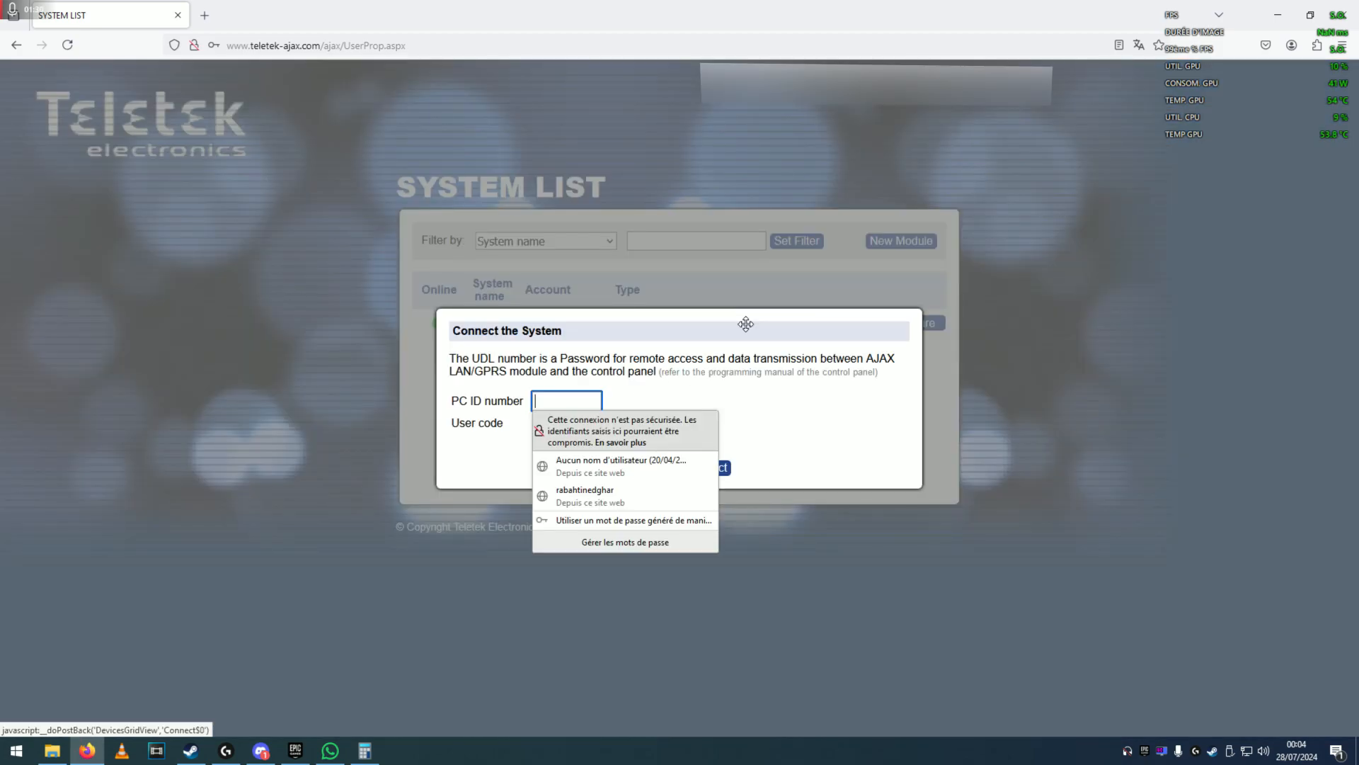
{"action": "left_click", "coordinate": [585, 402]}
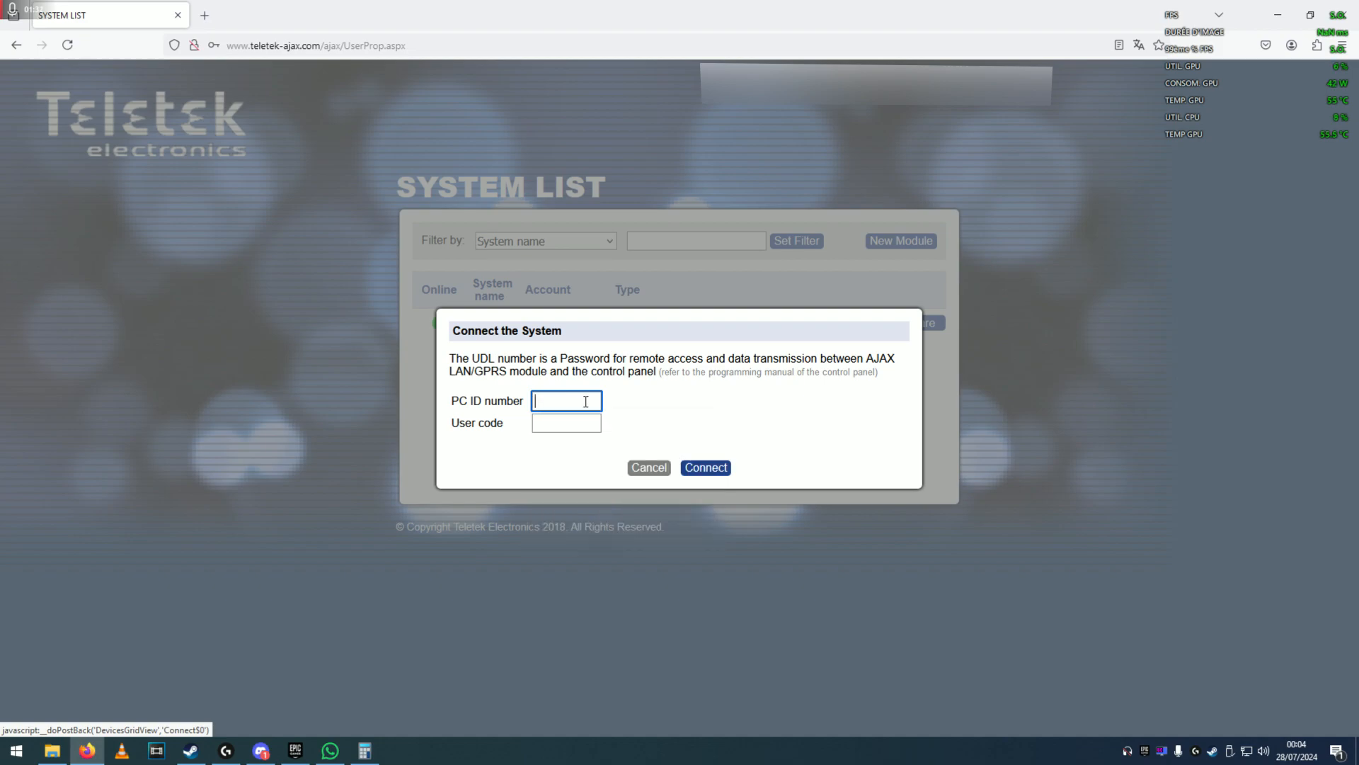
{"action": "type", "text": "1234"}
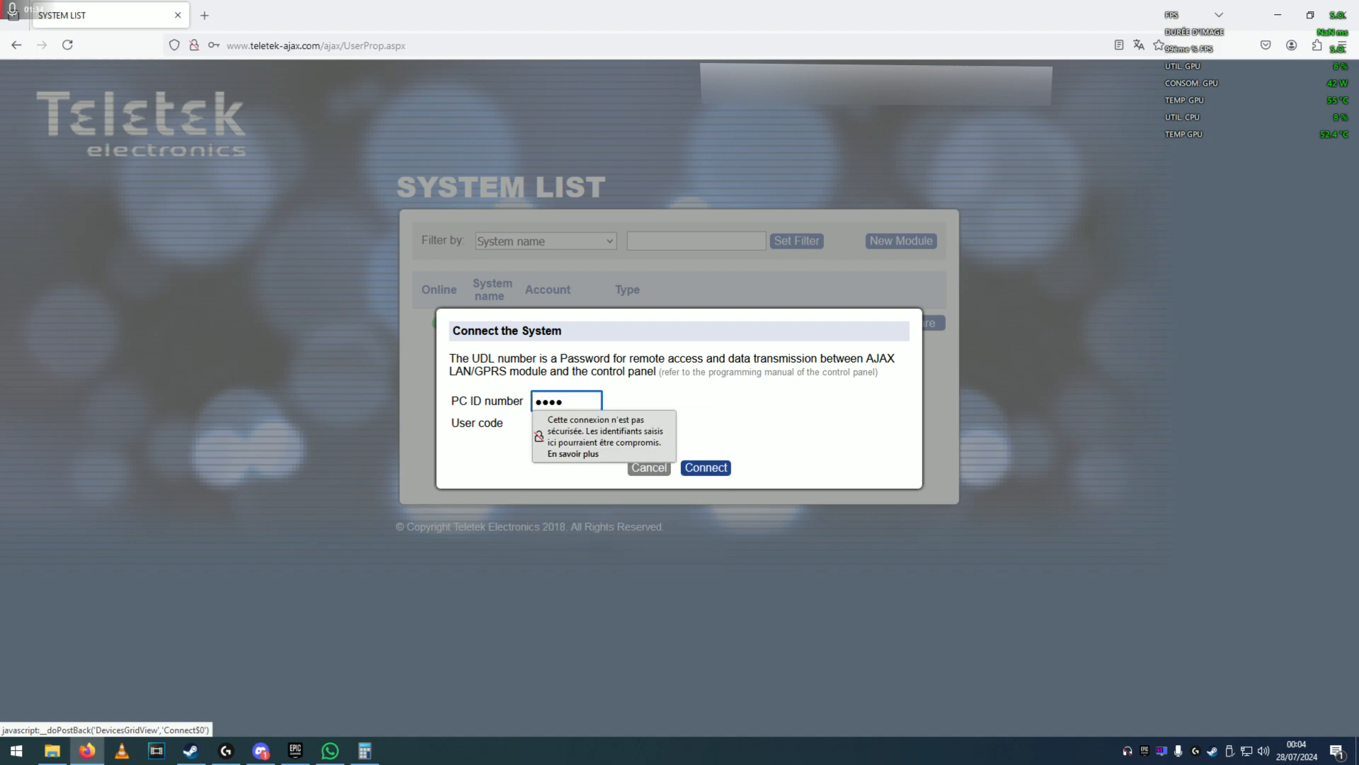
{"action": "key", "text": "Tab"}
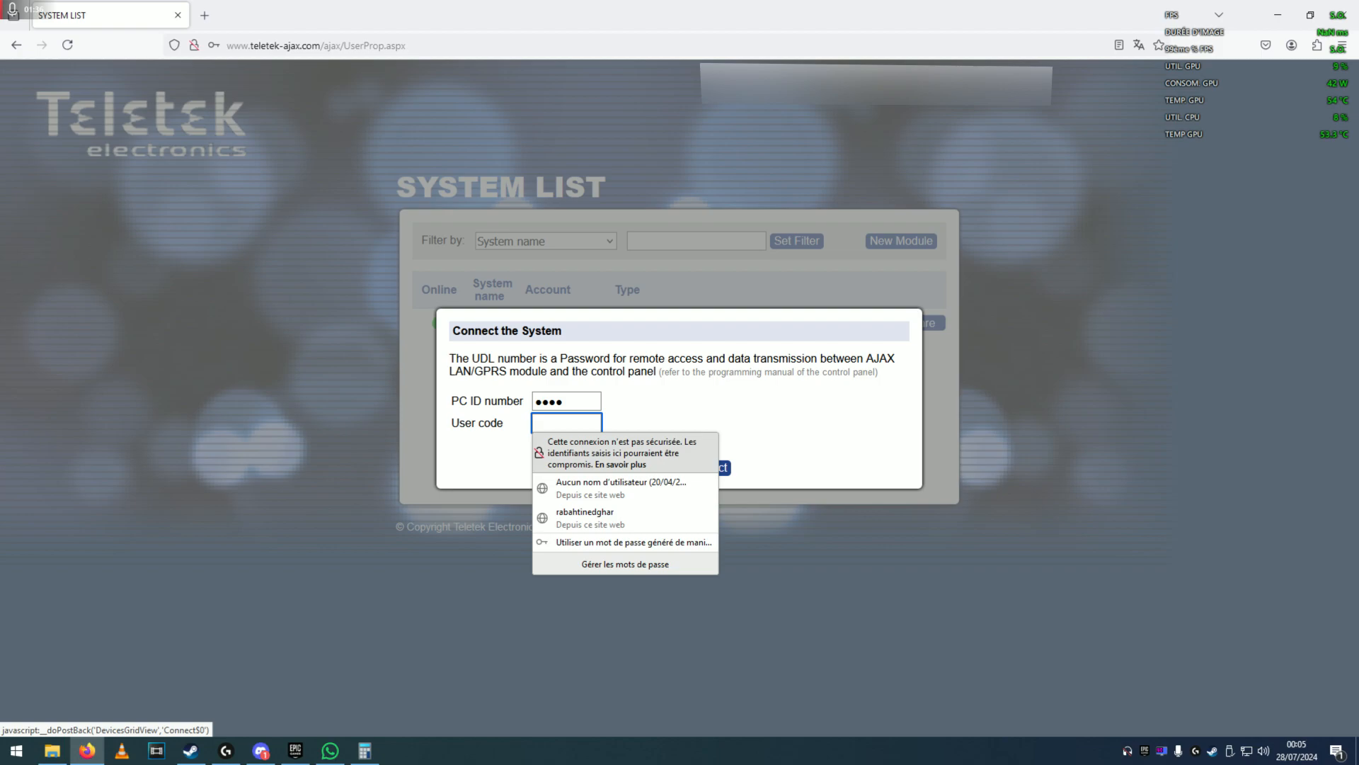
{"action": "type", "text": "1234"}
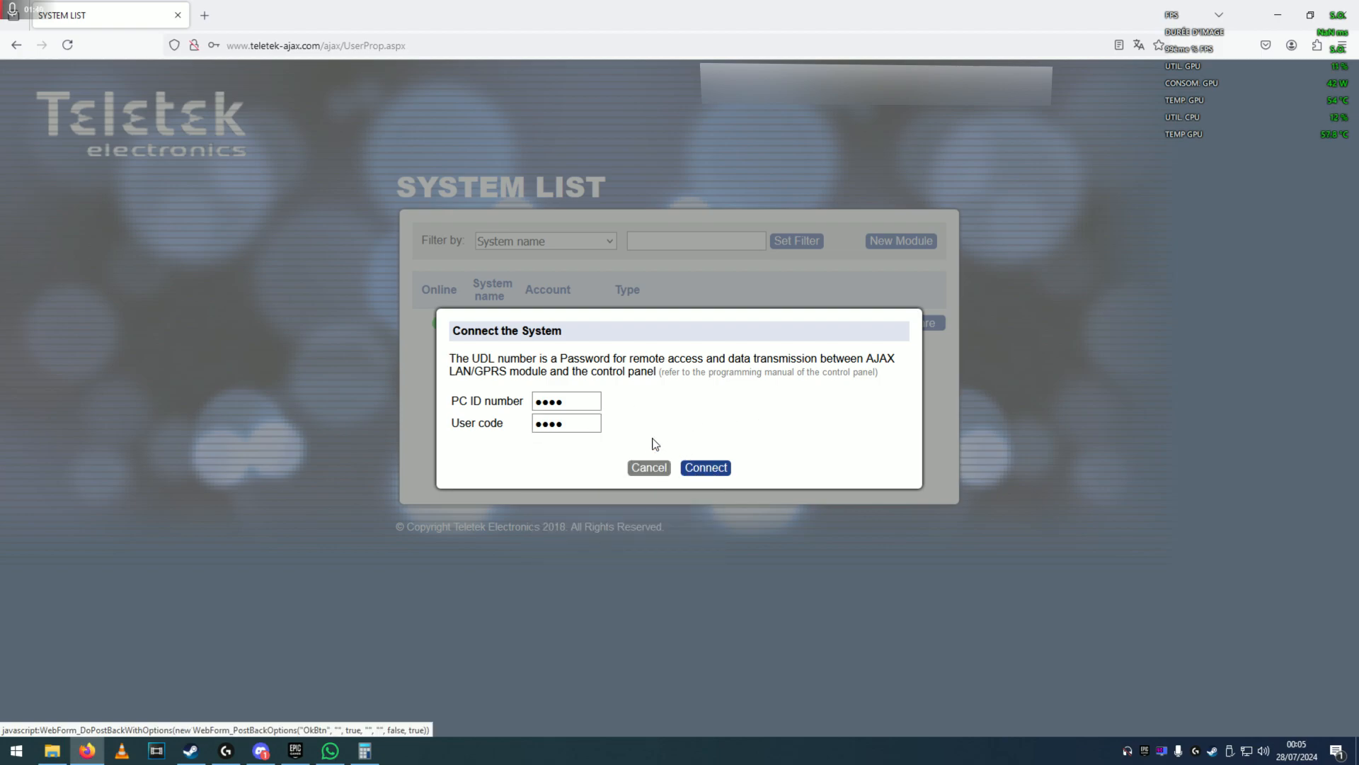
{"action": "left_click", "coordinate": [705, 469]}
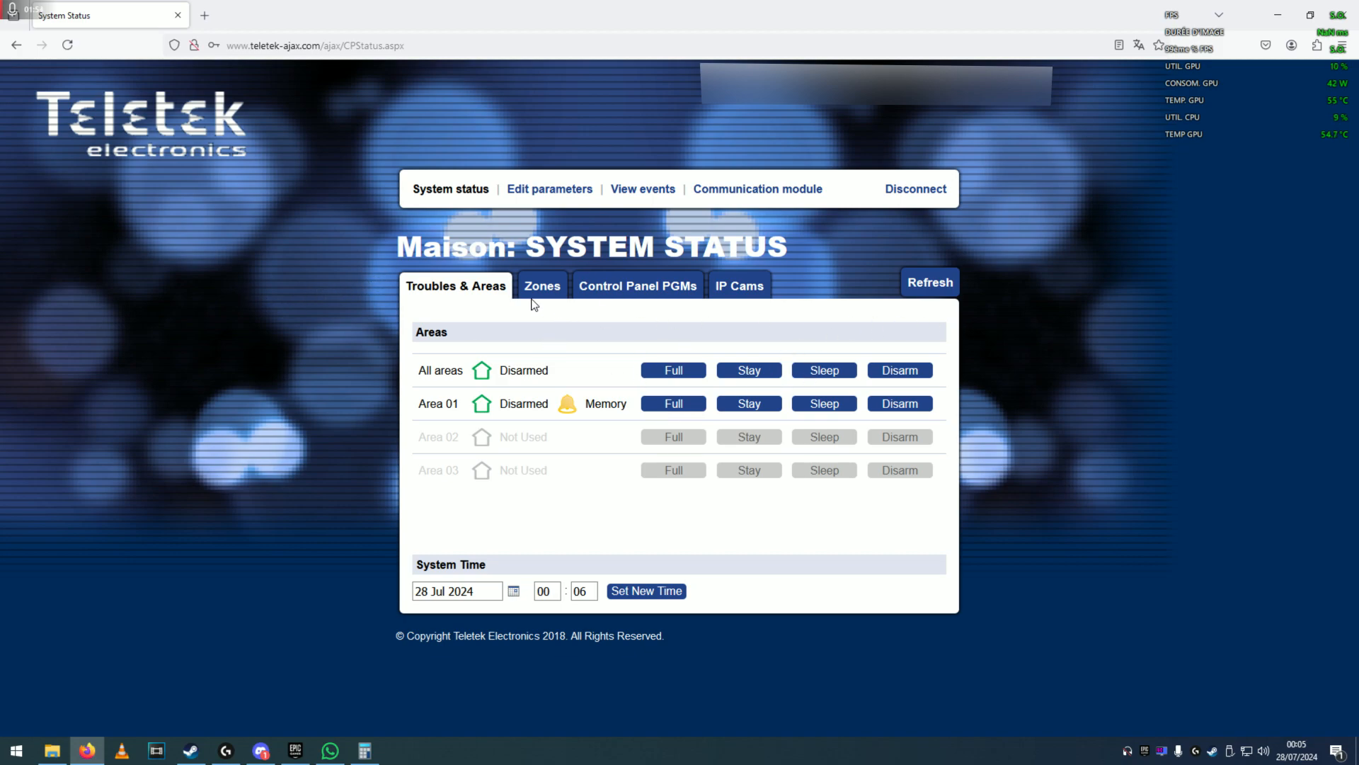
Show the Maison panel's Zones status table and scroll through zones 1 to 16.
{"action": "left_click", "coordinate": [542, 290]}
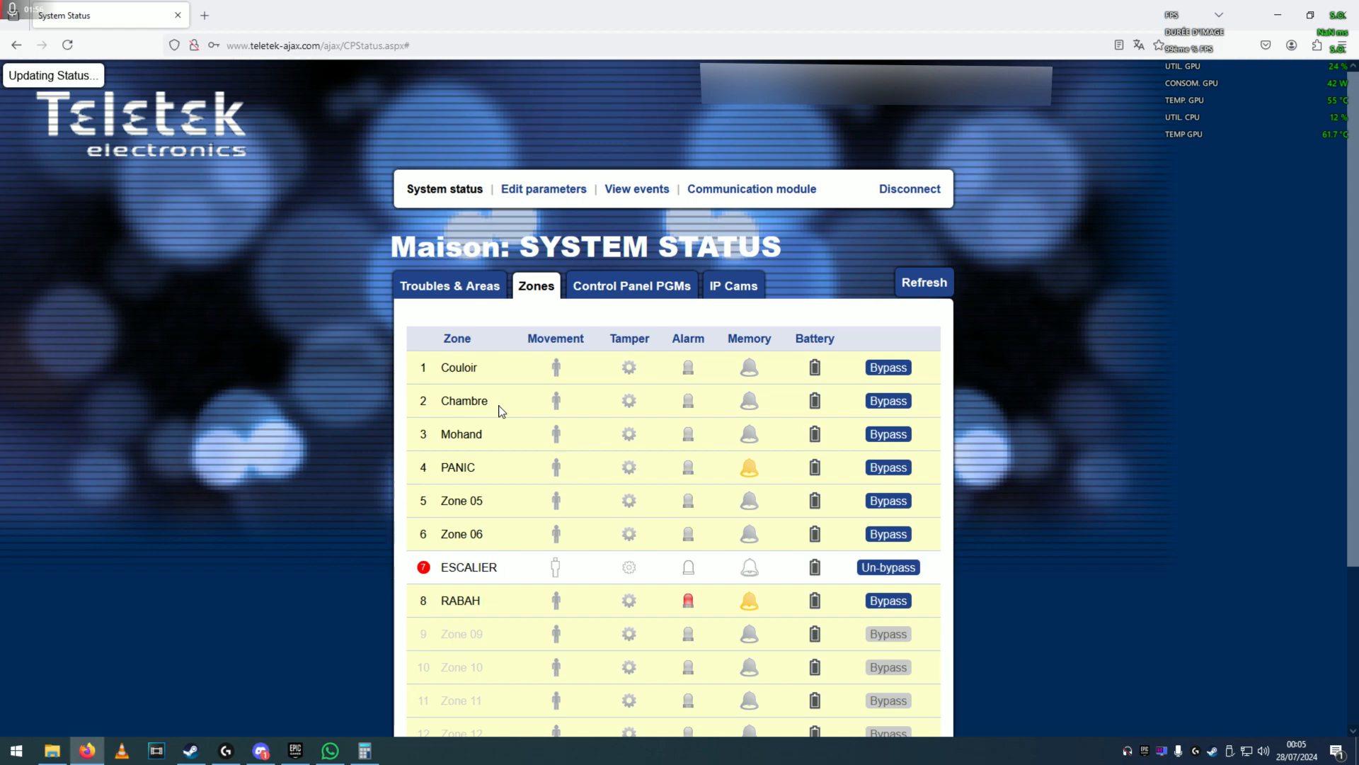
{"action": "left_click", "coordinate": [490, 287]}
{"action": "left_click", "coordinate": [530, 288]}
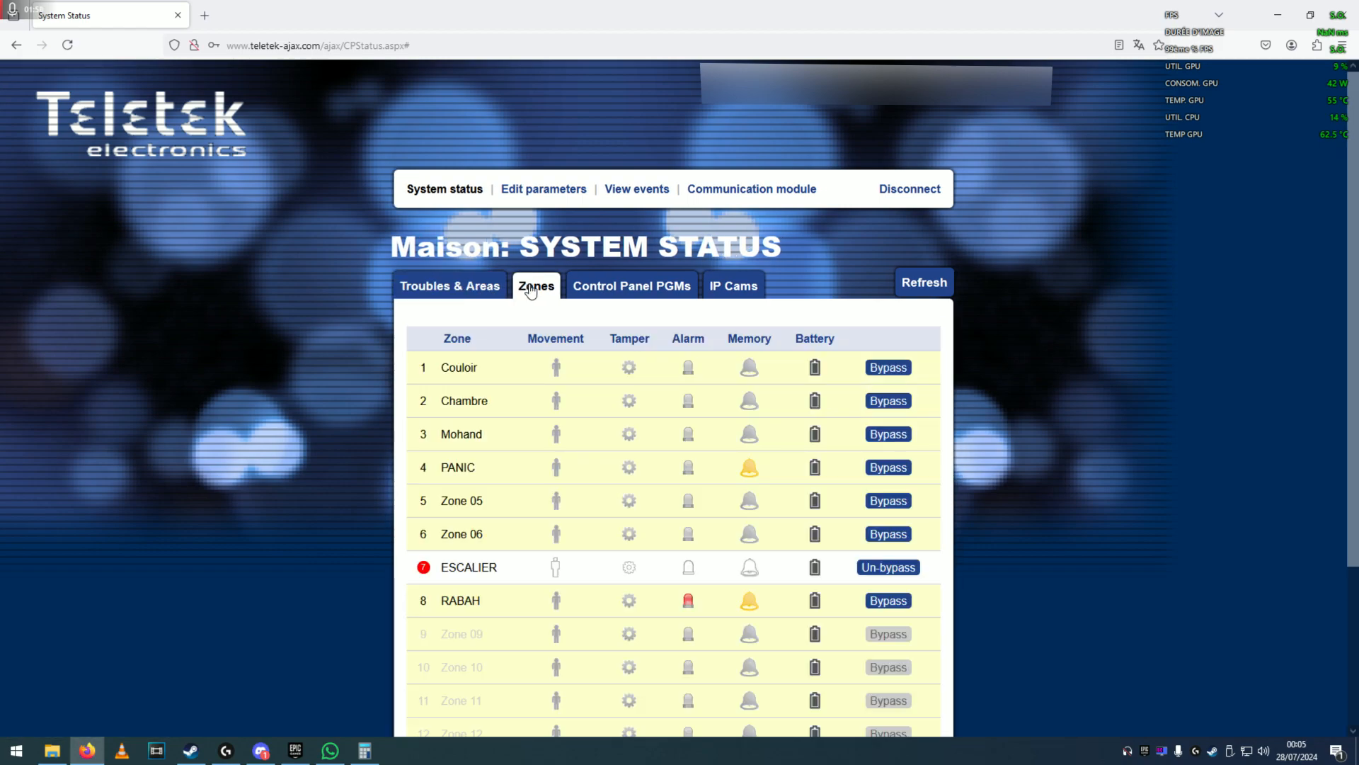
{"action": "scroll", "coordinate": [772, 369], "scroll_direction": "down", "scroll_amount": 3}
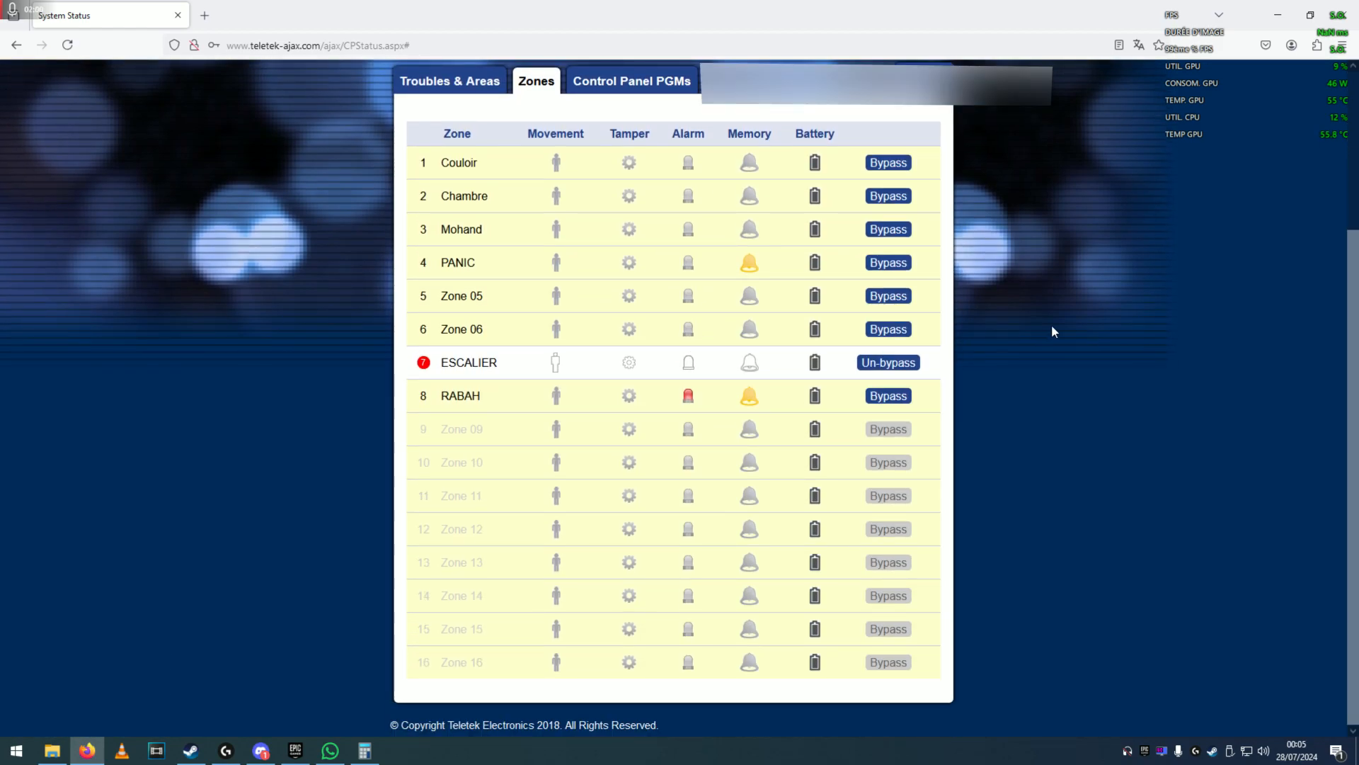
{"action": "scroll", "coordinate": [626, 379], "scroll_direction": "up", "scroll_amount": 4}
{"action": "scroll", "coordinate": [704, 389], "scroll_direction": "down", "scroll_amount": 2}
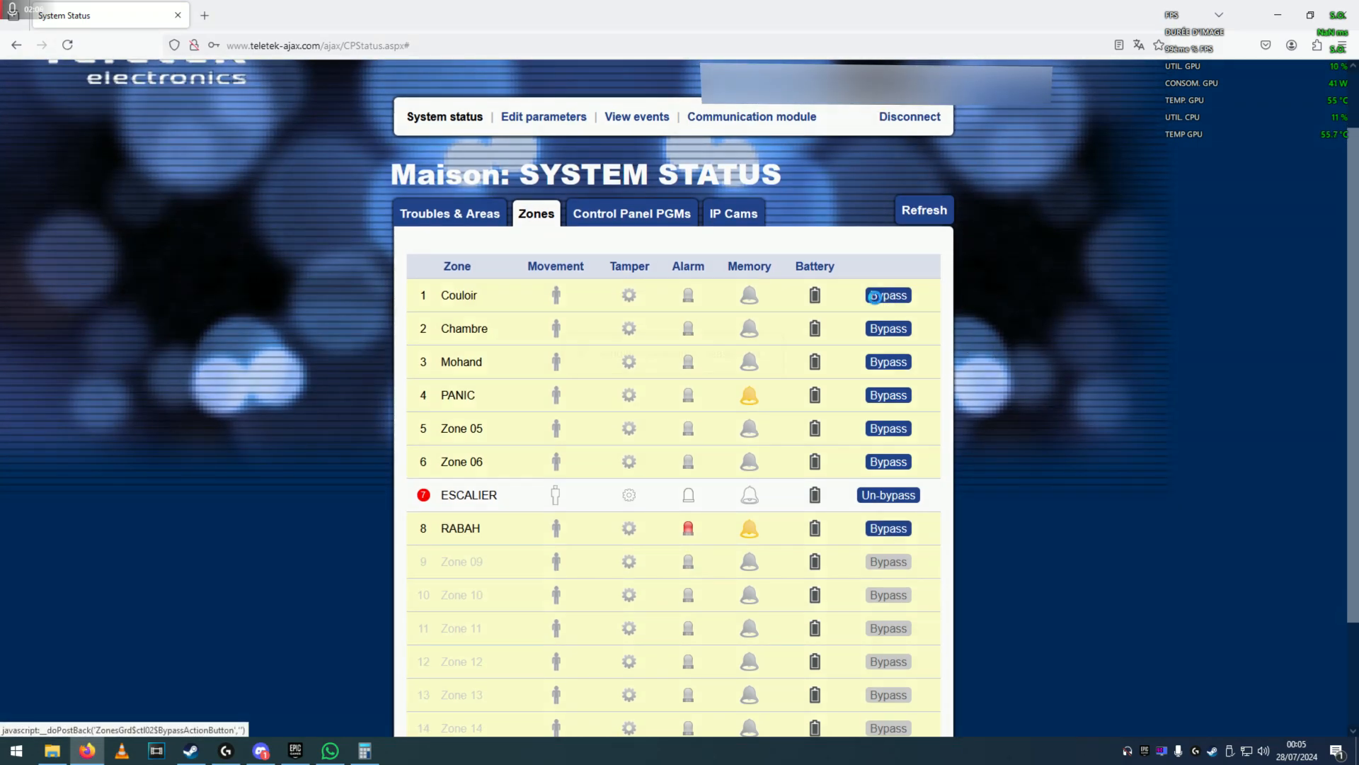
{"action": "left_click", "coordinate": [875, 297]}
{"action": "type", "text": "****"}
{"action": "key", "text": "Return"}
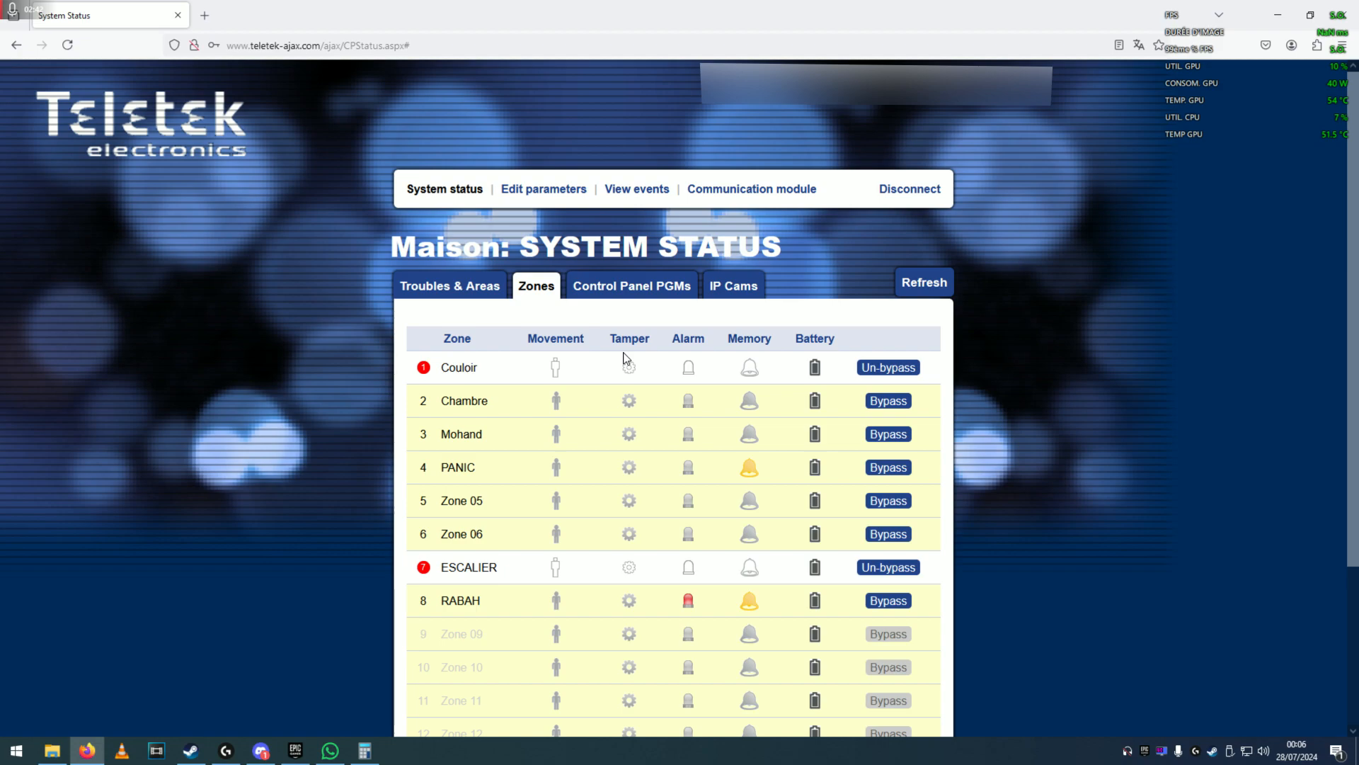
{"action": "left_click", "coordinate": [892, 373]}
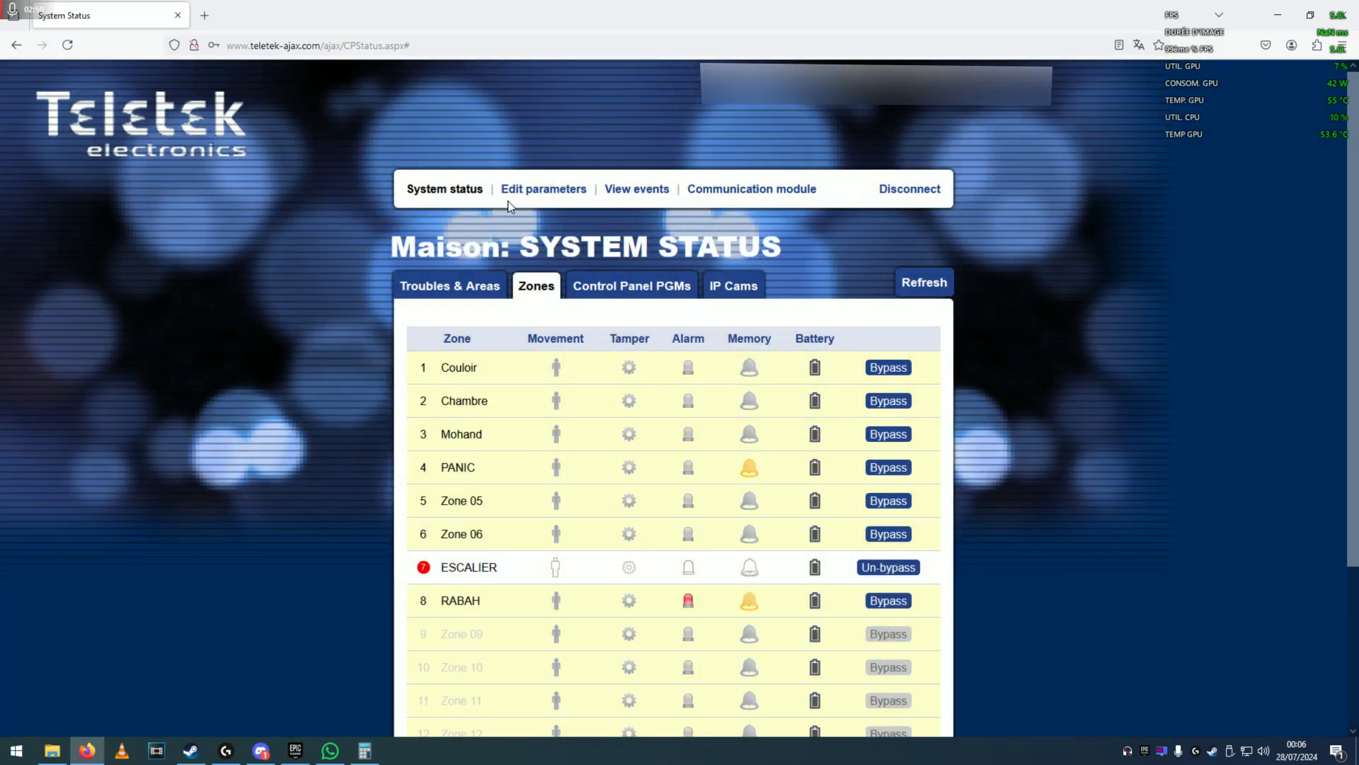
Open the Eclipse8Plus parameters and load General settings > System Settings.
{"action": "left_click", "coordinate": [546, 190]}
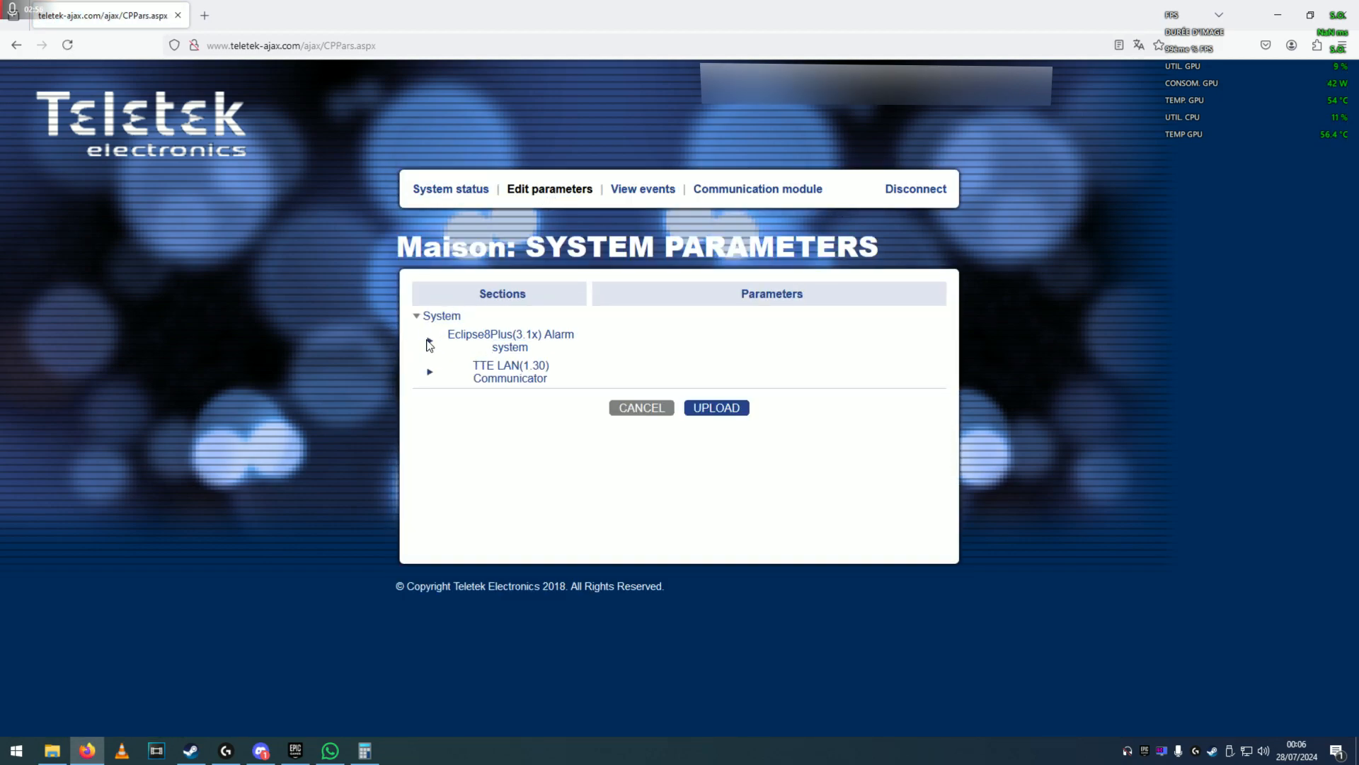
{"action": "left_click", "coordinate": [430, 343]}
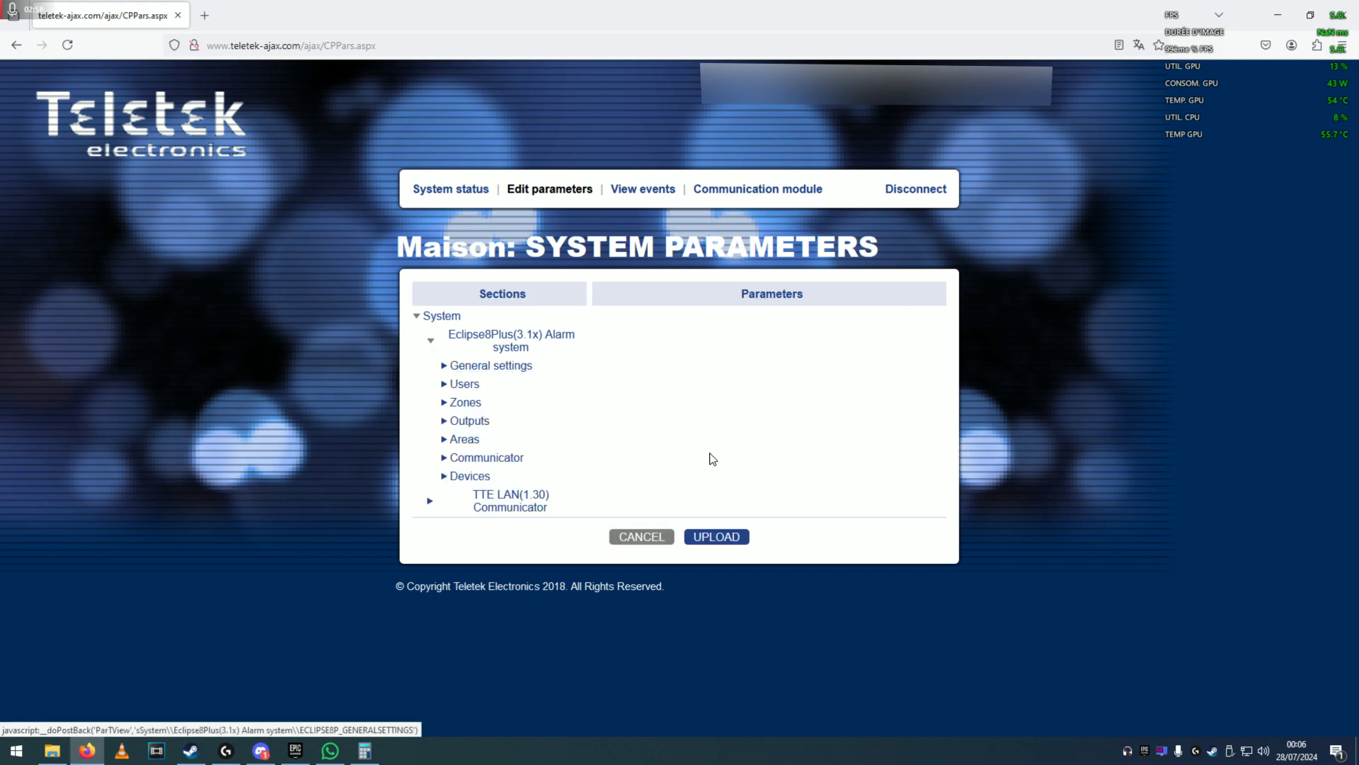
{"action": "left_click", "coordinate": [492, 365]}
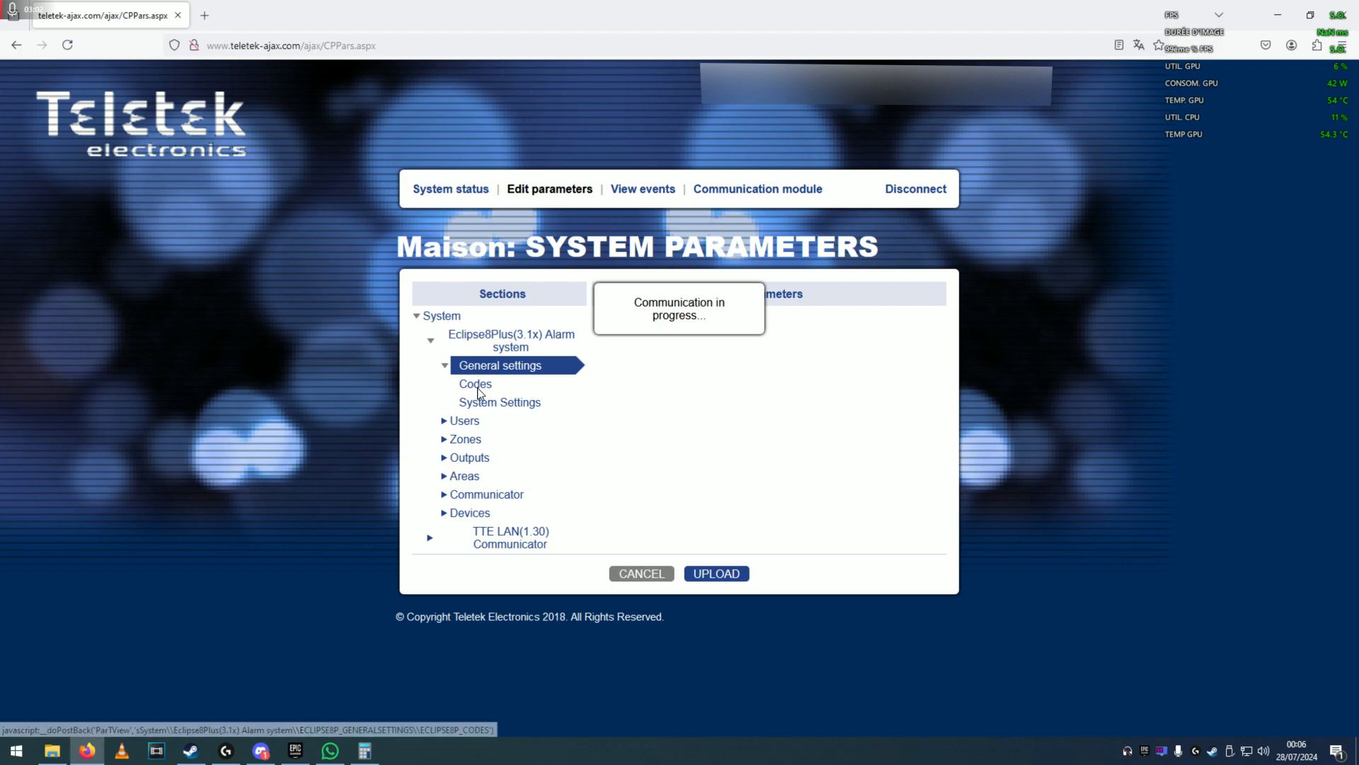
{"action": "left_click", "coordinate": [494, 405]}
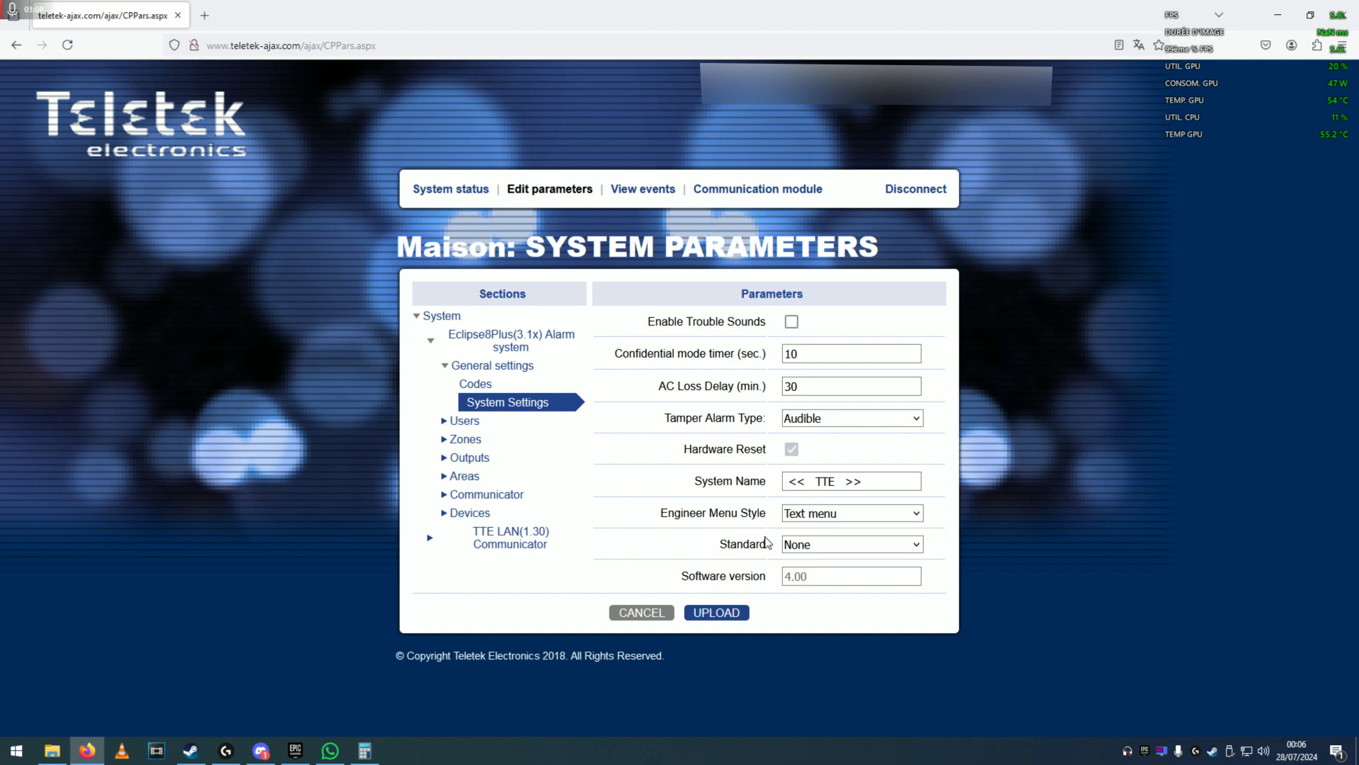
Expand the Users section to list User 1 through User 32.
{"action": "left_click", "coordinate": [461, 426]}
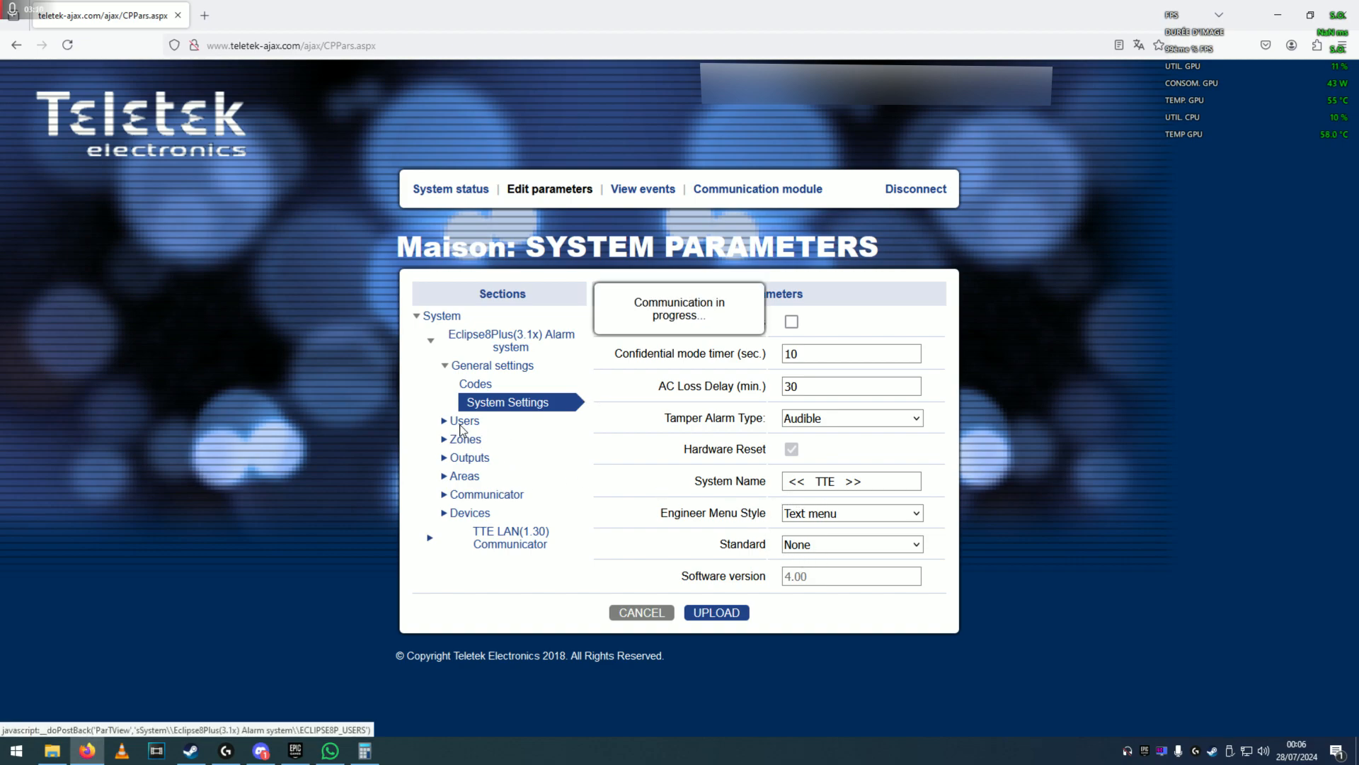
{"action": "scroll", "coordinate": [573, 429], "scroll_direction": "down", "scroll_amount": 5}
{"action": "scroll", "coordinate": [573, 429], "scroll_direction": "up", "scroll_amount": 5}
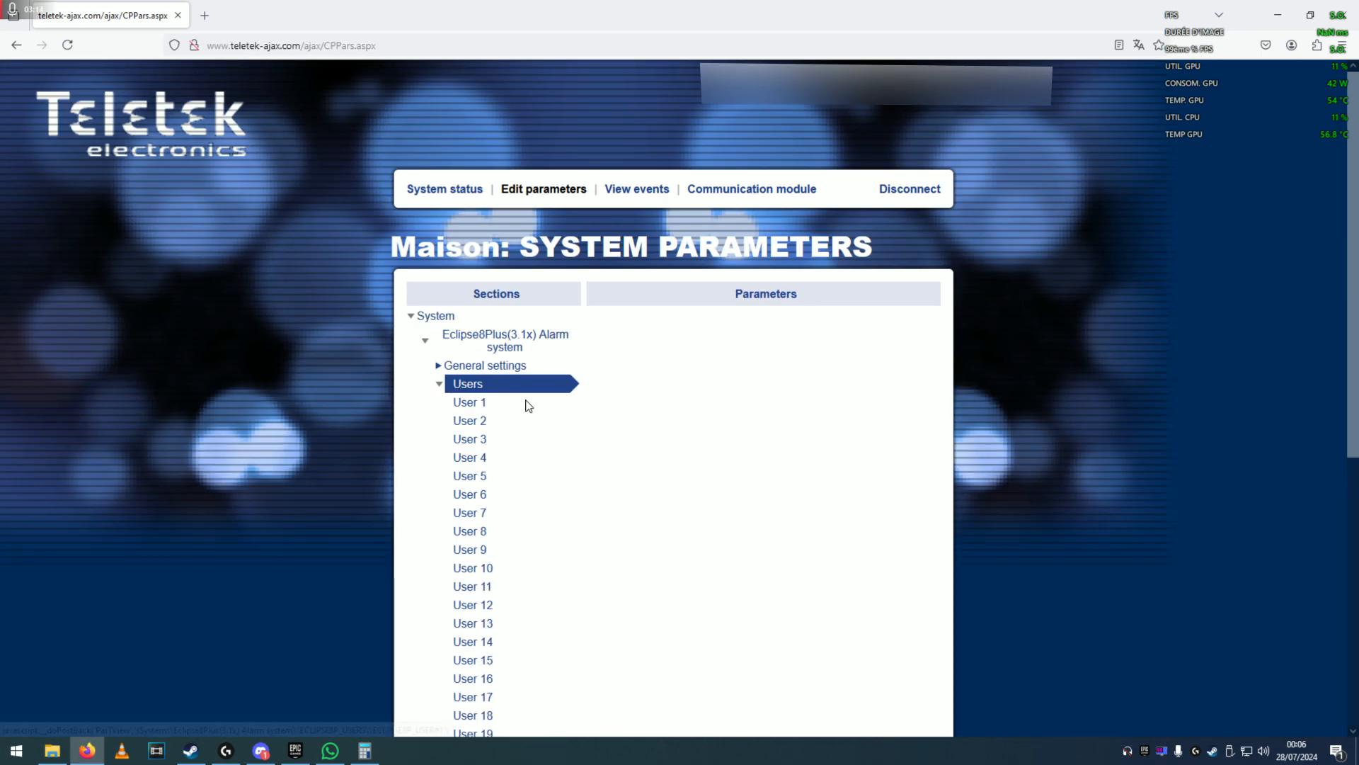
Open User 1's parameters and inspect its code and confirmation code fields.
{"action": "left_click", "coordinate": [467, 401]}
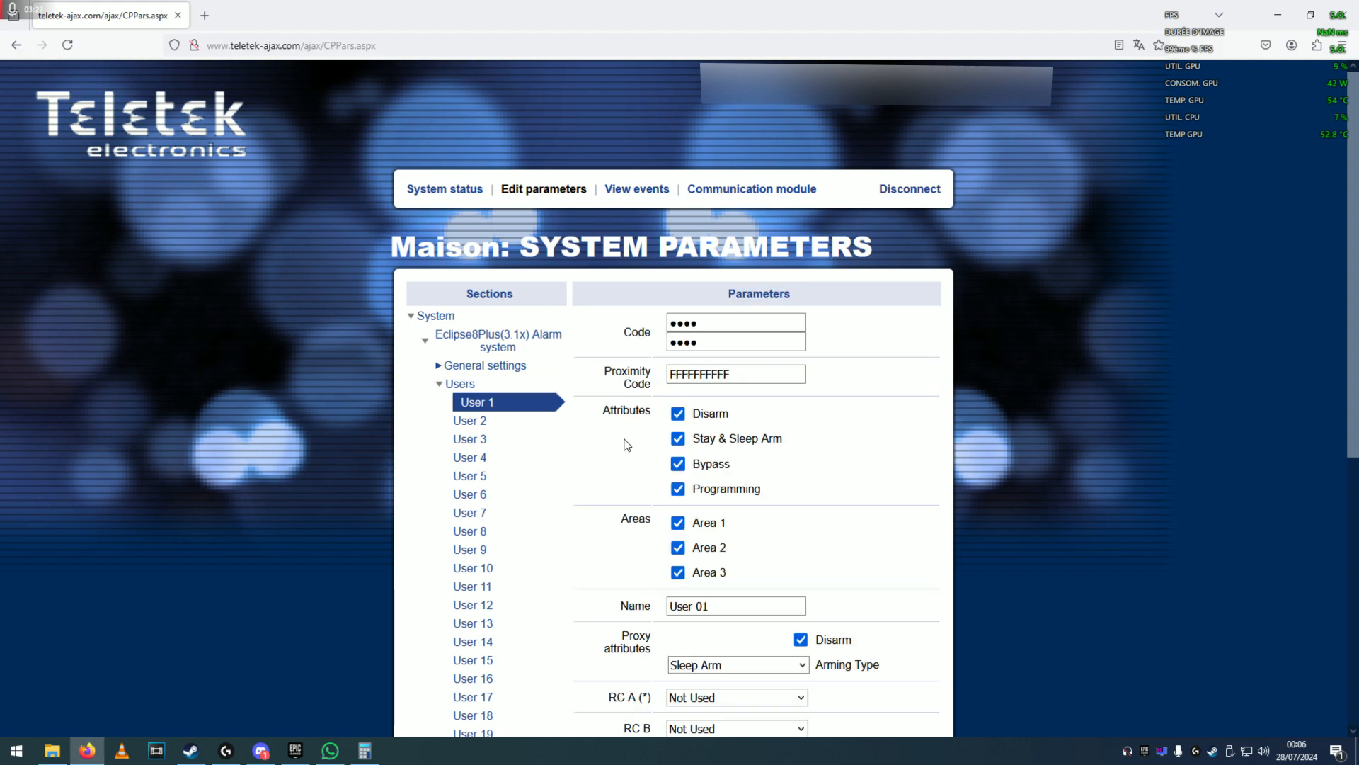
{"action": "scroll", "coordinate": [625, 446], "scroll_direction": "down", "scroll_amount": 2}
{"action": "left_click", "coordinate": [630, 187]}
{"action": "left_click", "coordinate": [634, 227]}
{"action": "left_click_drag", "start_coordinate": [708, 185], "coordinate": [619, 207]}
{"action": "left_click", "coordinate": [618, 207]}
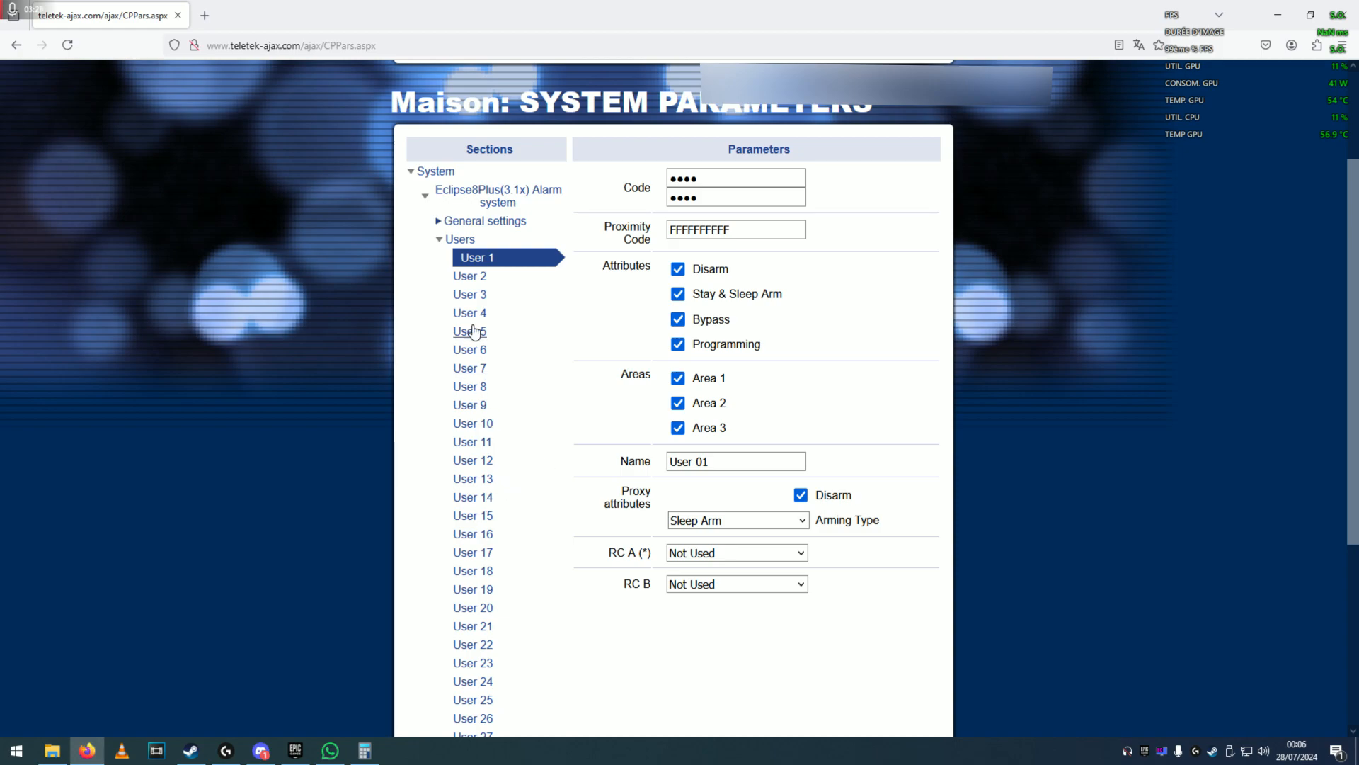
{"action": "left_click_drag", "start_coordinate": [710, 180], "coordinate": [658, 175]}
{"action": "left_click", "coordinate": [622, 175]}
{"action": "left_click_drag", "start_coordinate": [700, 198], "coordinate": [633, 193]}
{"action": "left_click", "coordinate": [601, 206]}
Leave the User 01 name unchanged and collapse the Users list.
{"action": "left_click", "coordinate": [695, 457]}
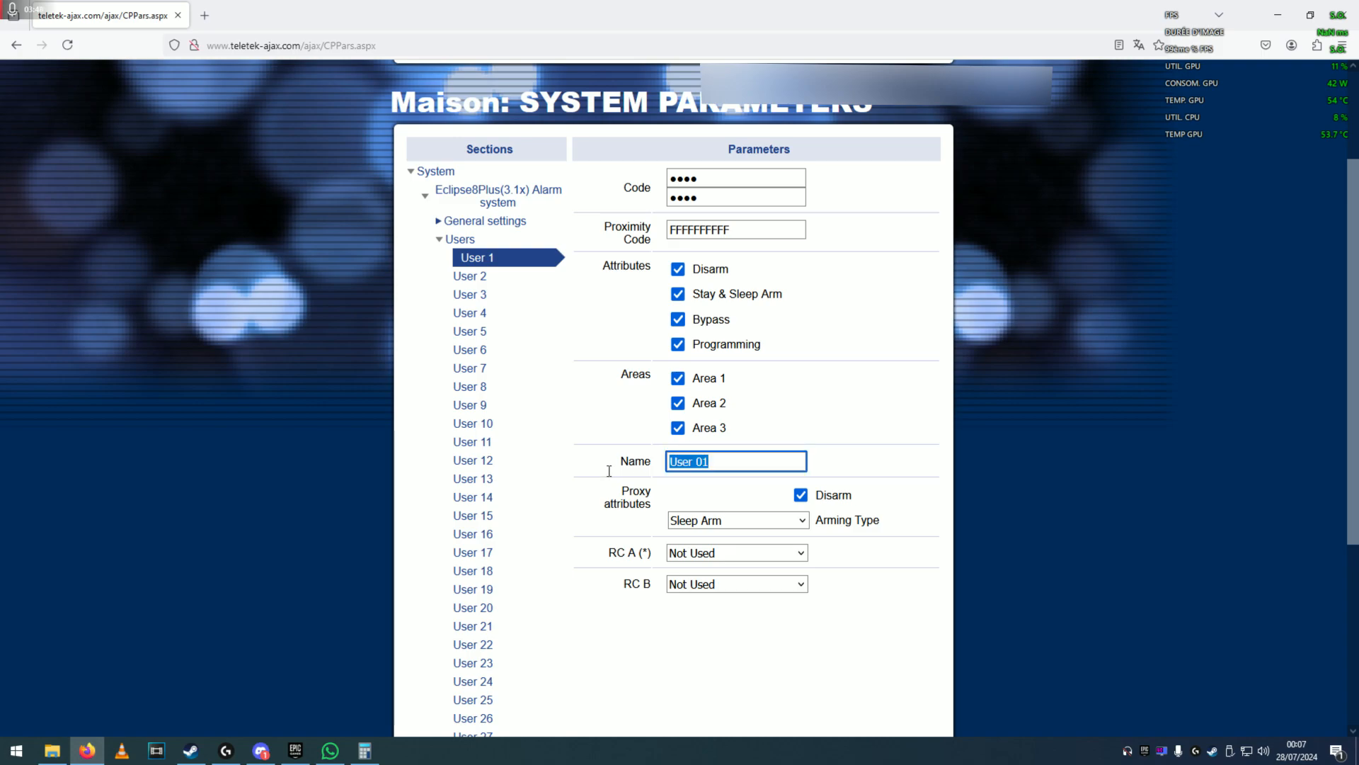
{"action": "left_click", "coordinate": [601, 648]}
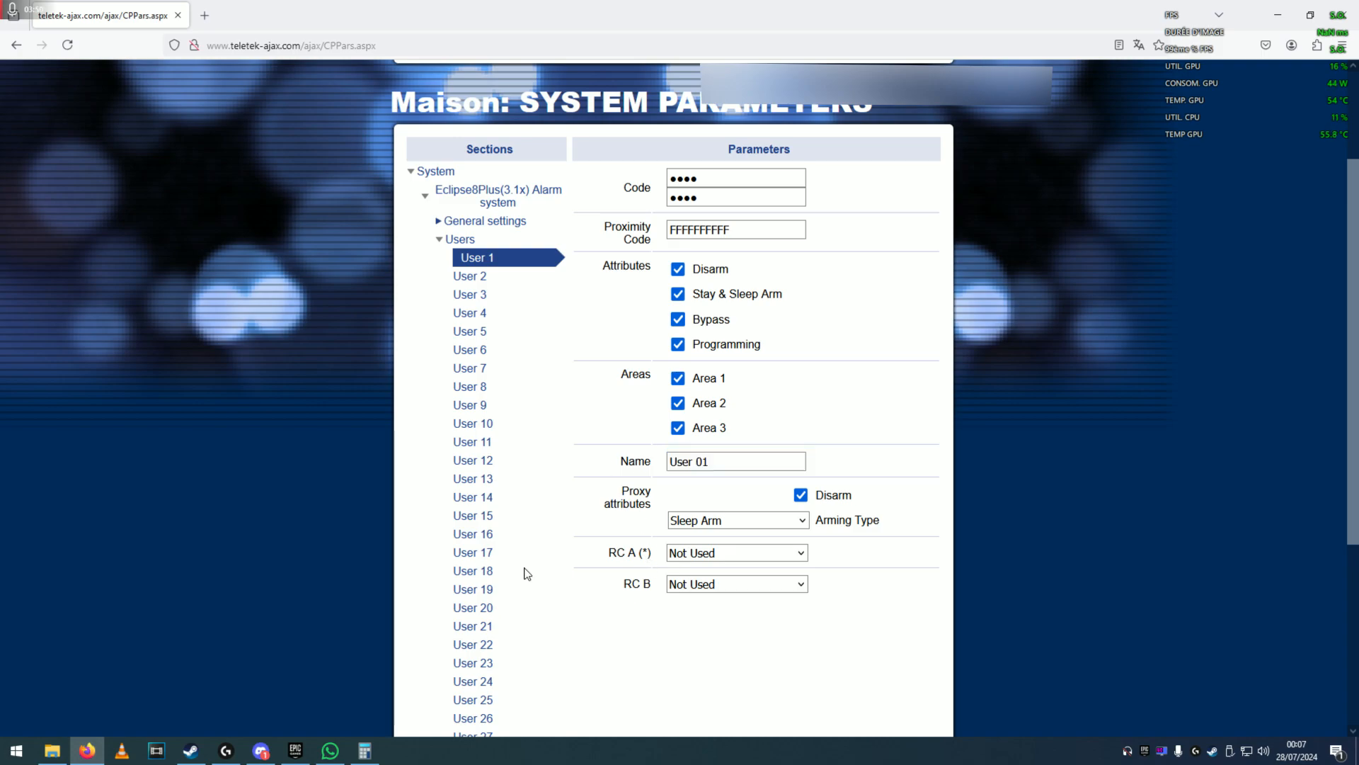
{"action": "left_click", "coordinate": [440, 240]}
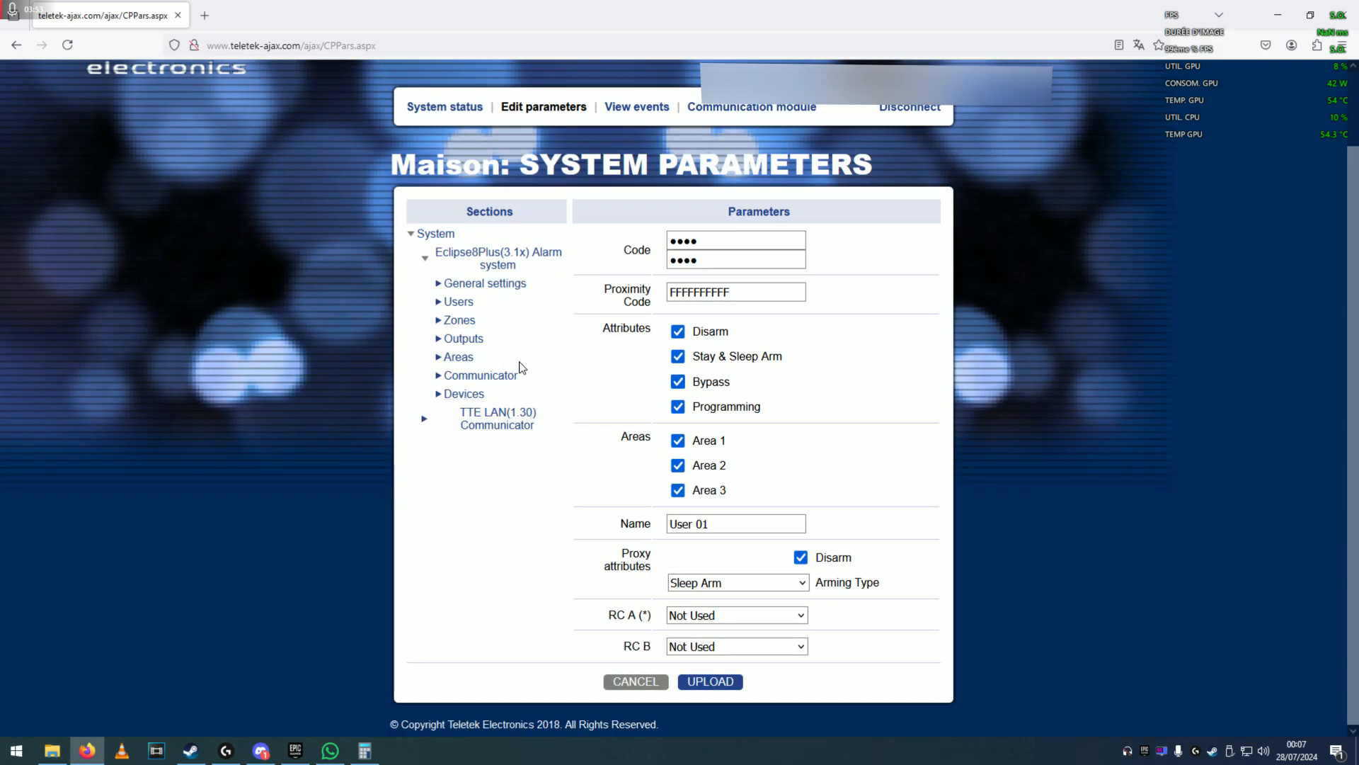
Open Zone 1 (Couloir) and review its zone types, leaving it INSTANT.
{"action": "left_click", "coordinate": [439, 320]}
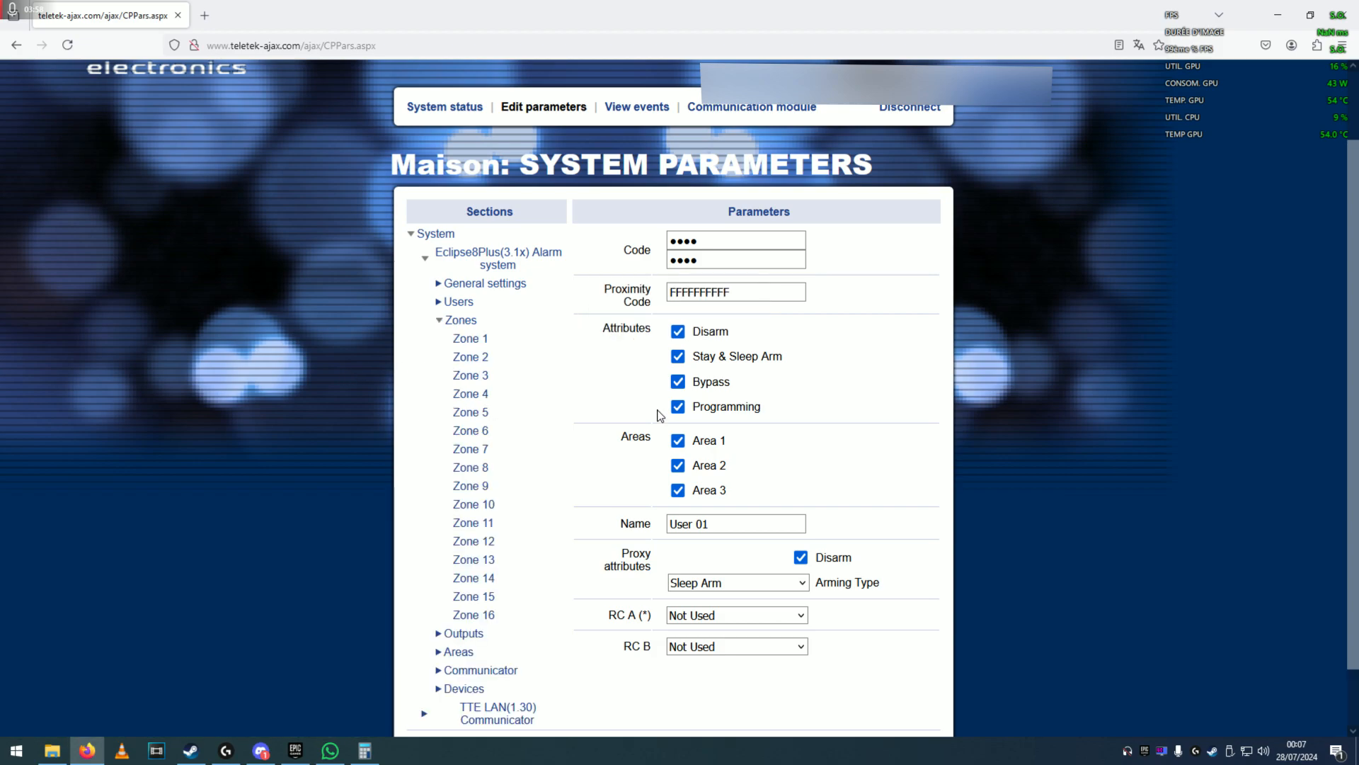
{"action": "left_click", "coordinate": [481, 339]}
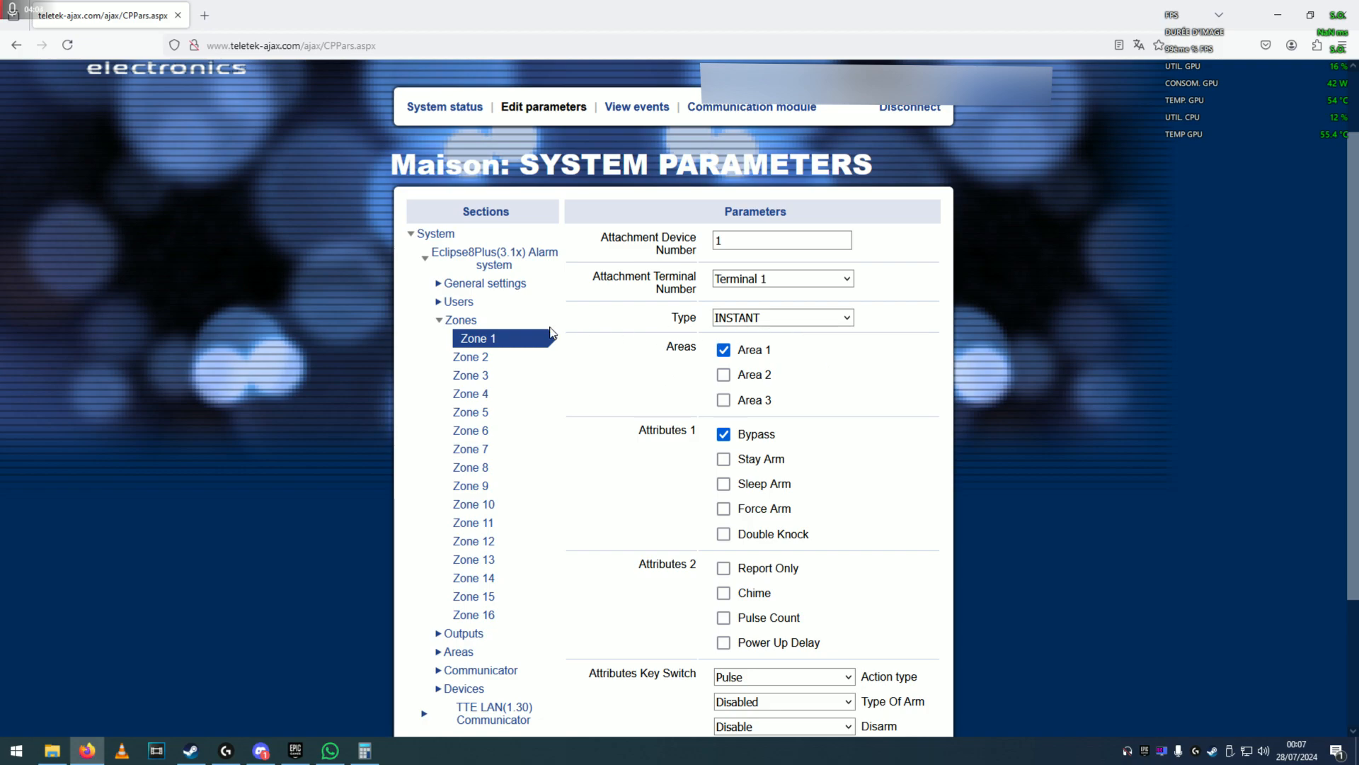
{"action": "left_click", "coordinate": [783, 323]}
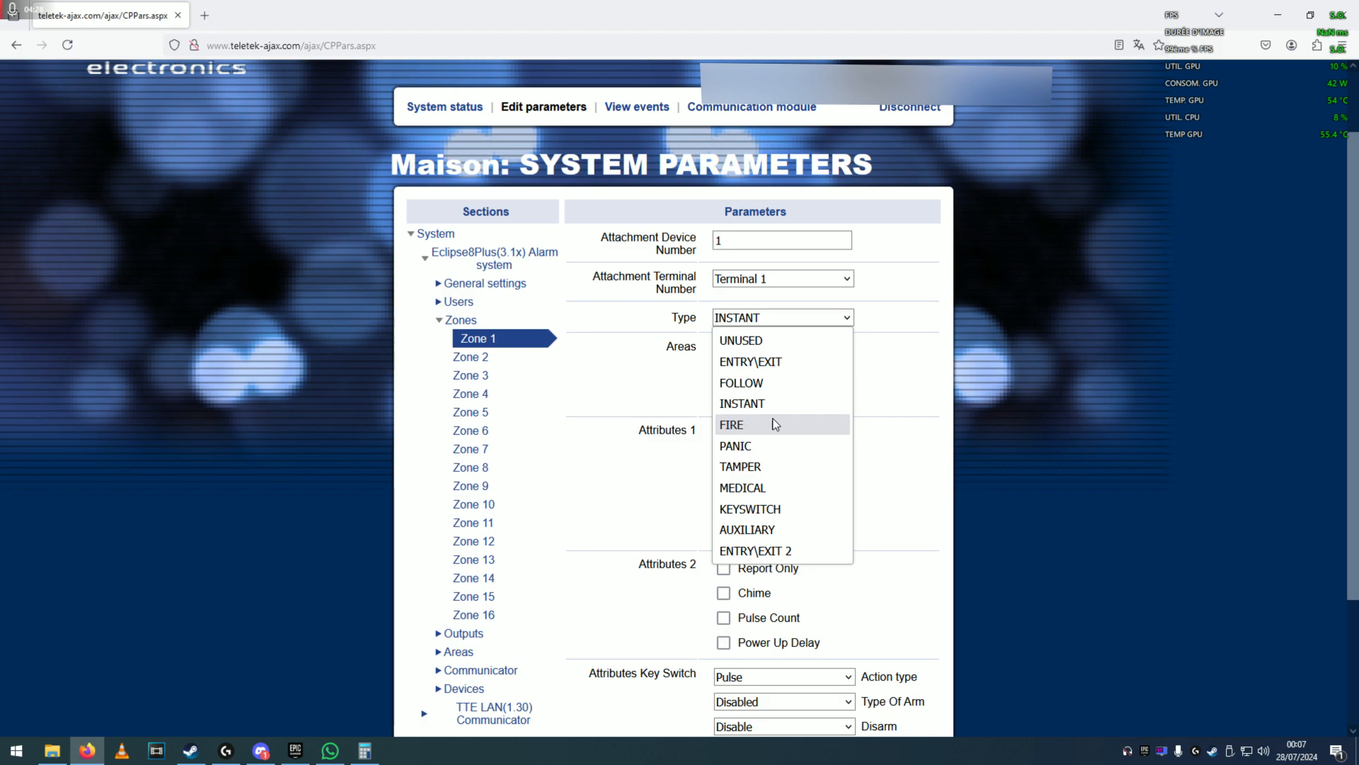
{"action": "left_click", "coordinate": [567, 415]}
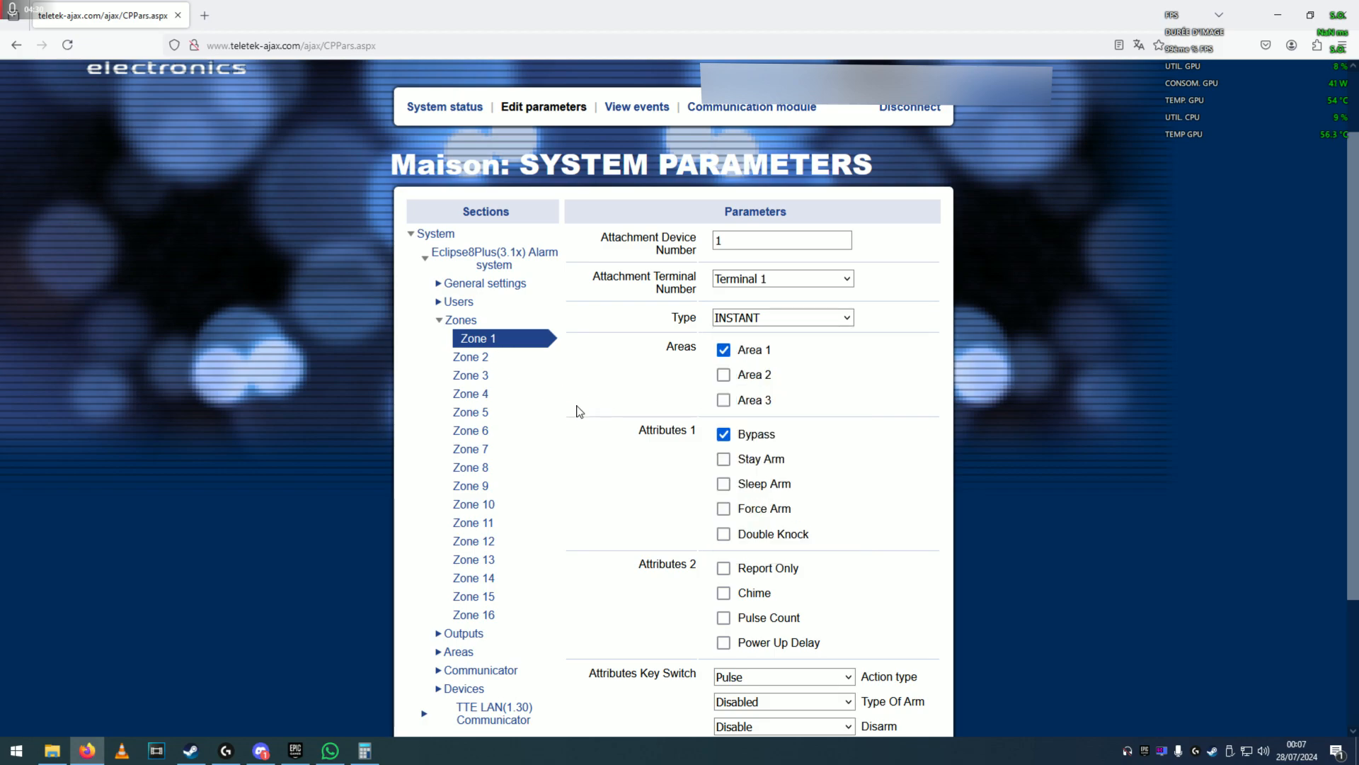
{"action": "scroll", "coordinate": [796, 384], "scroll_direction": "down", "scroll_amount": 3}
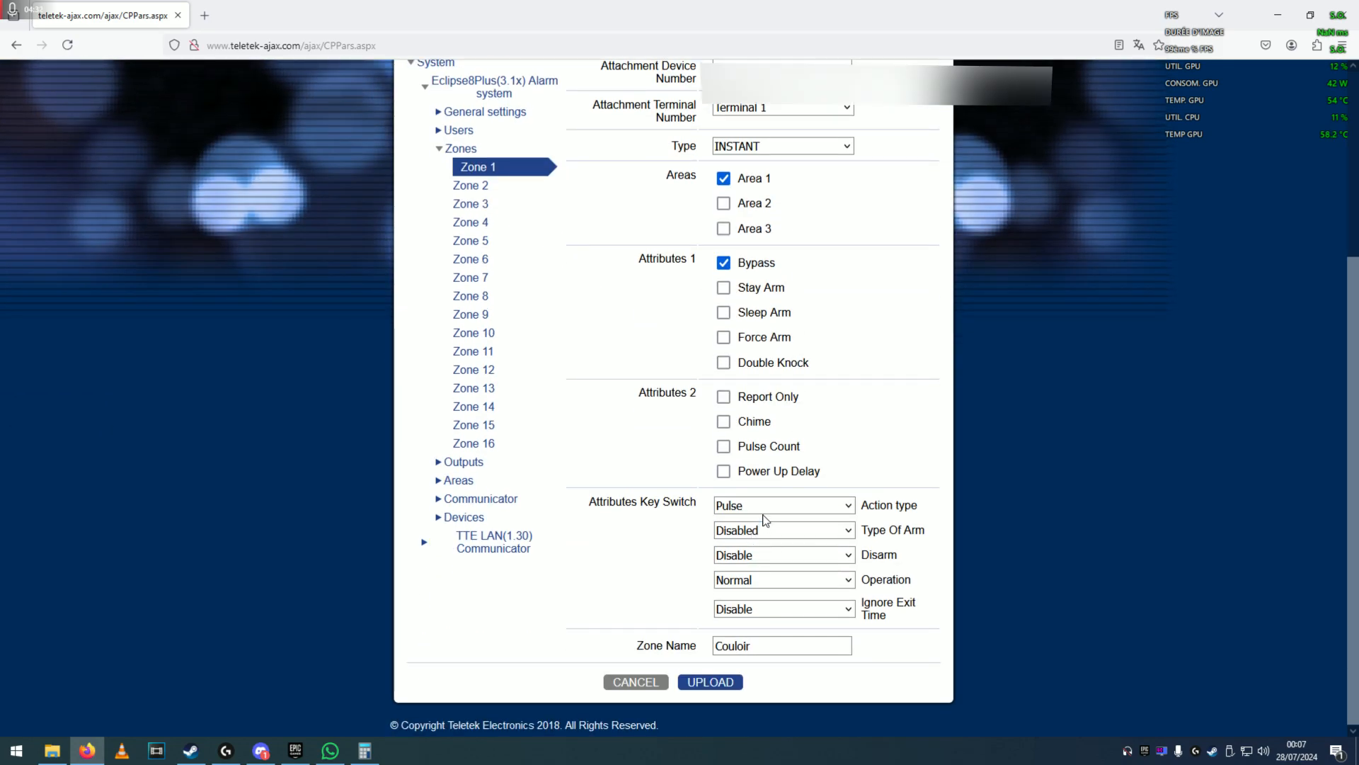
{"action": "scroll", "coordinate": [764, 524], "scroll_direction": "up", "scroll_amount": 5}
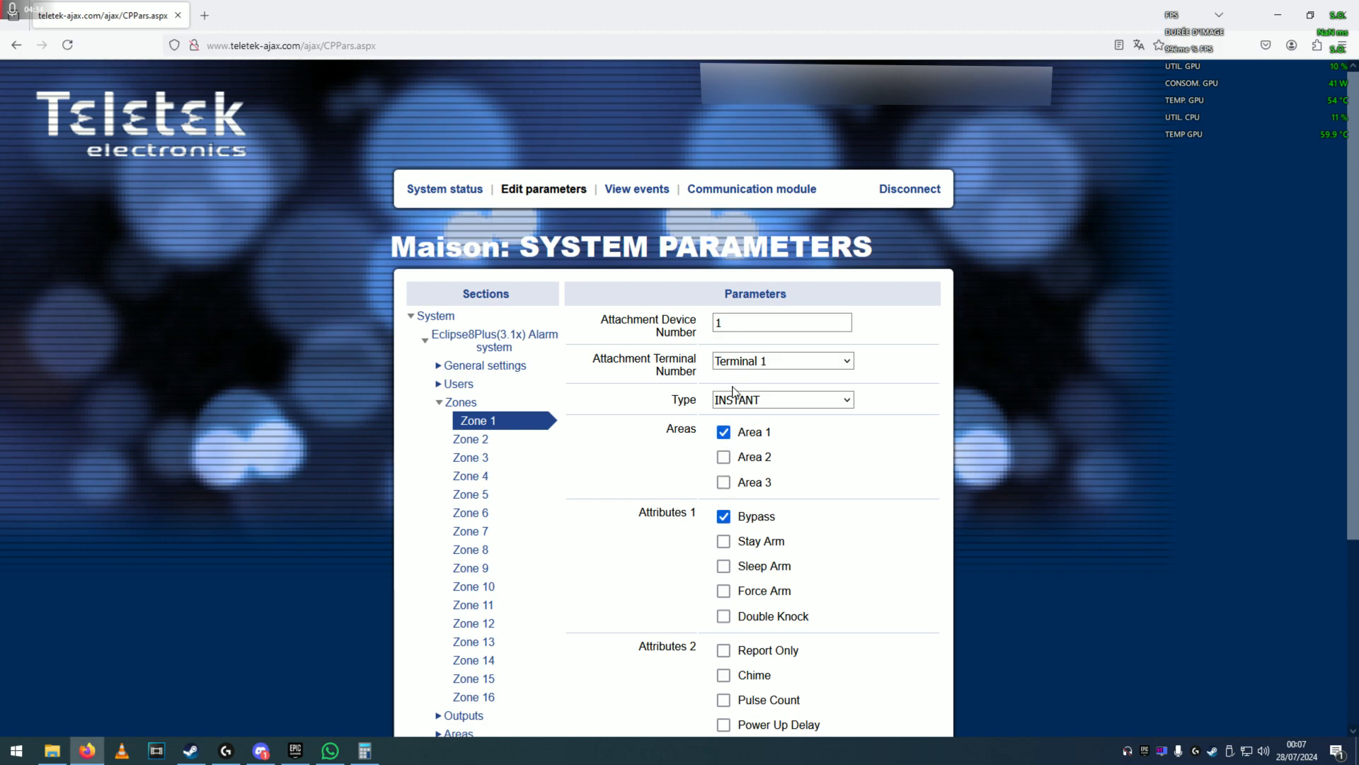
Open Zone 9, leave its type UNUSED, and expand the Communicator section.
{"action": "left_click", "coordinate": [472, 567]}
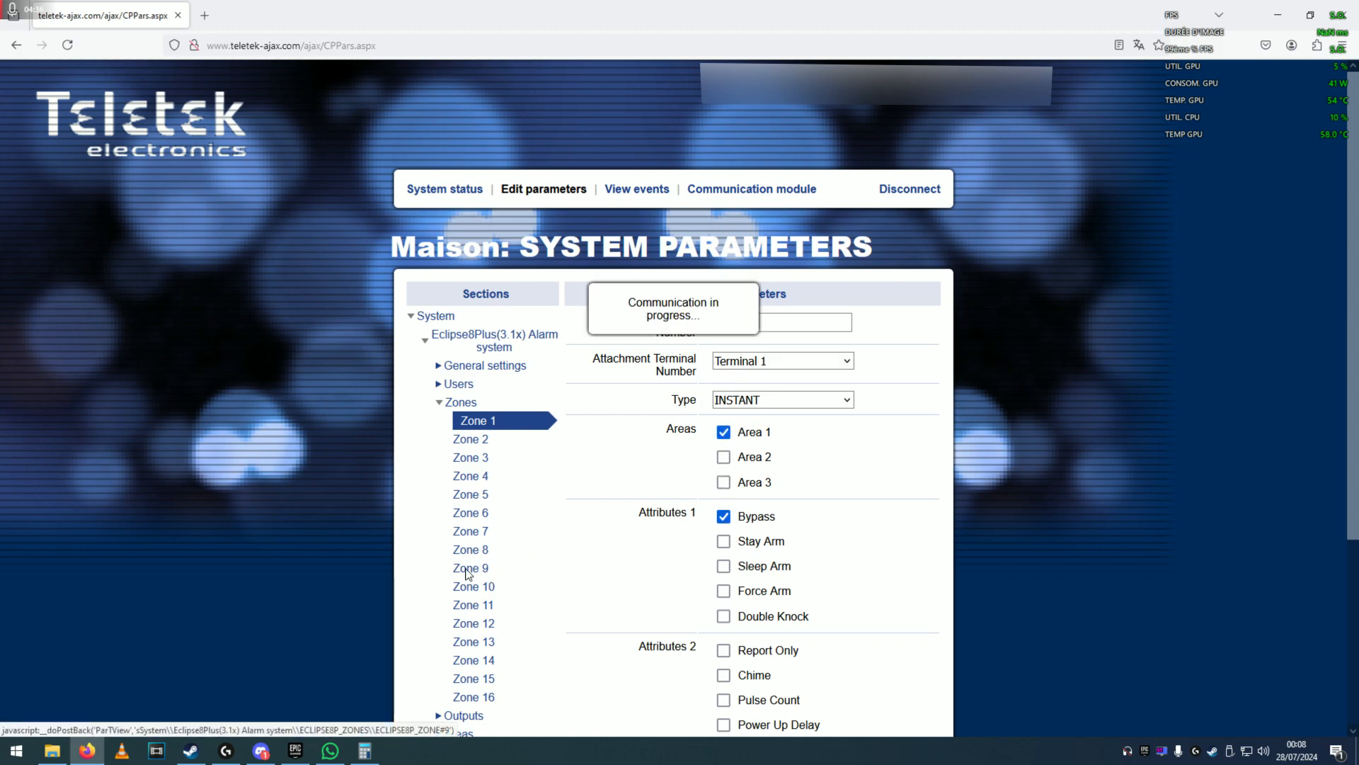
{"action": "left_click", "coordinate": [750, 401]}
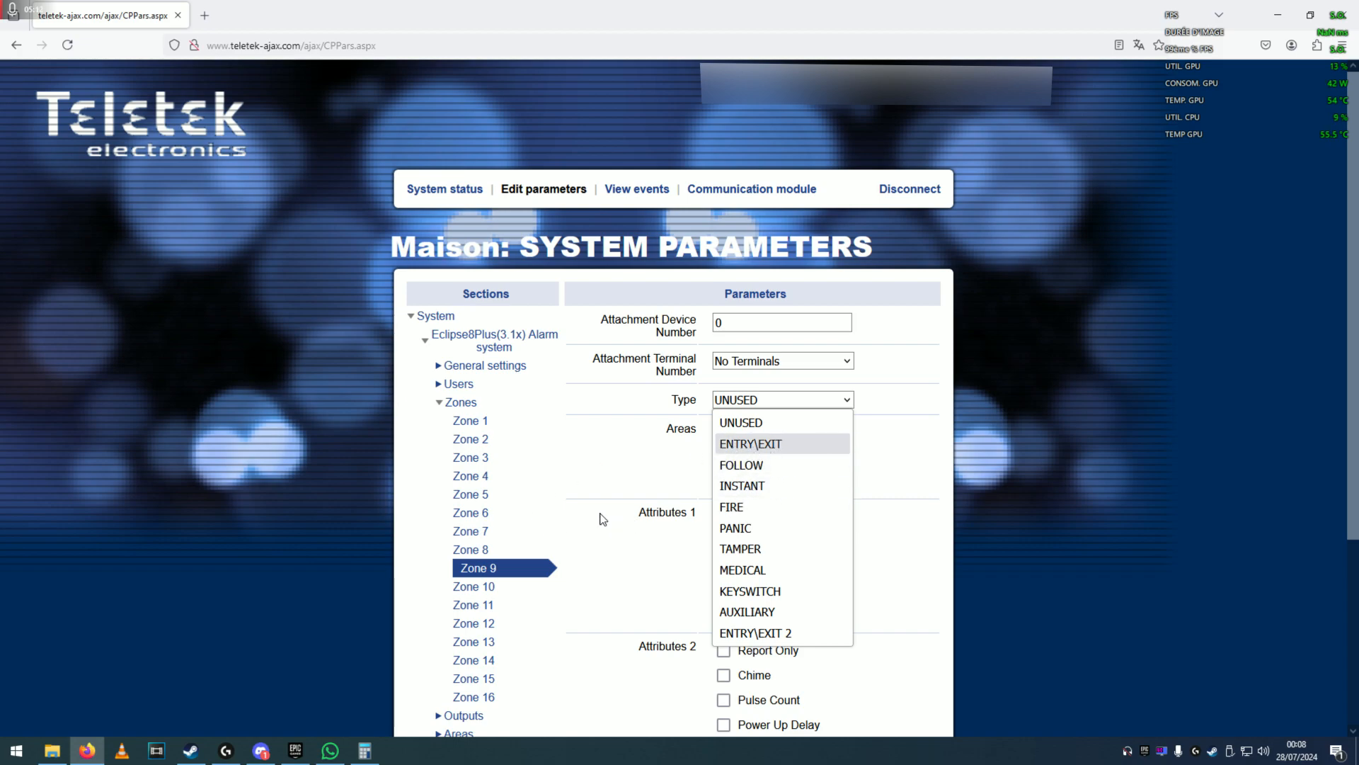
{"action": "left_click", "coordinate": [564, 483]}
{"action": "scroll", "coordinate": [453, 433], "scroll_direction": "down", "scroll_amount": 1}
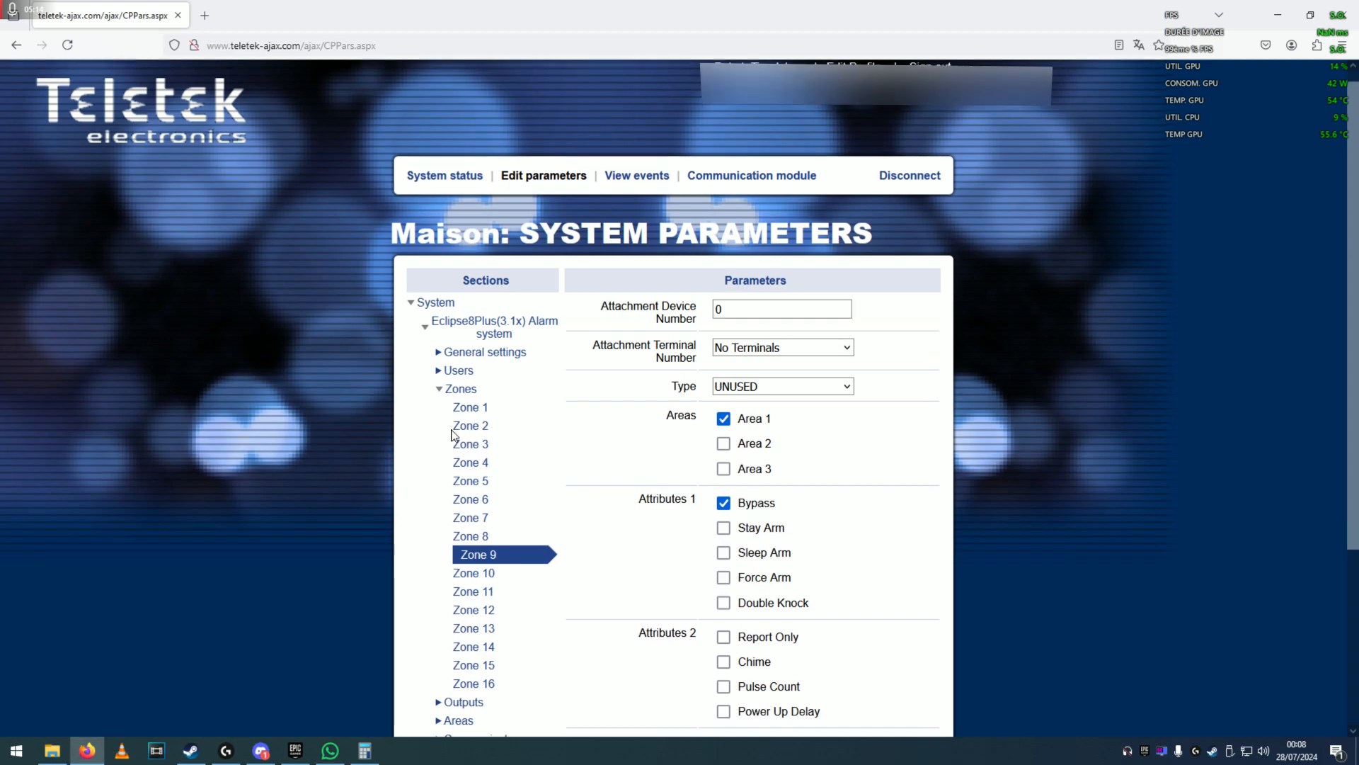
{"action": "scroll", "coordinate": [453, 434], "scroll_direction": "down", "scroll_amount": 3}
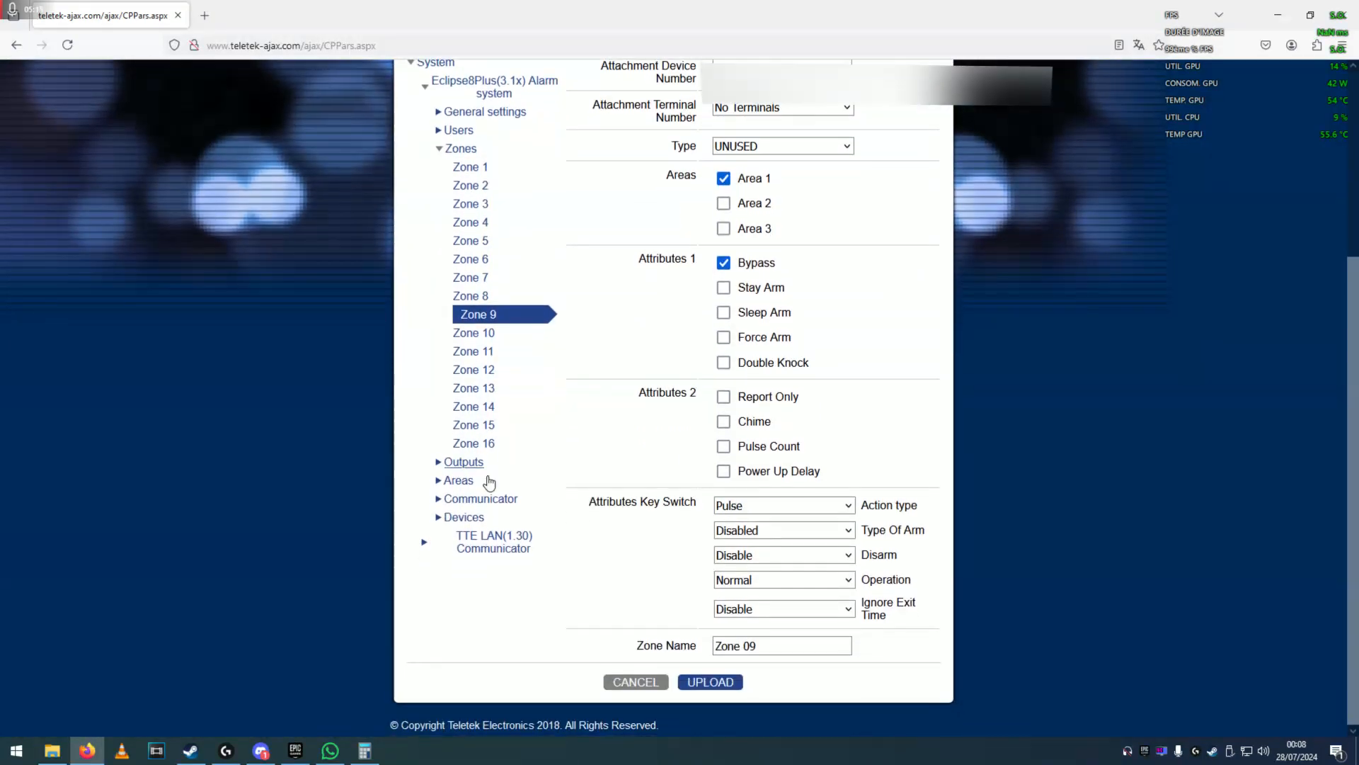
{"action": "left_click", "coordinate": [437, 500]}
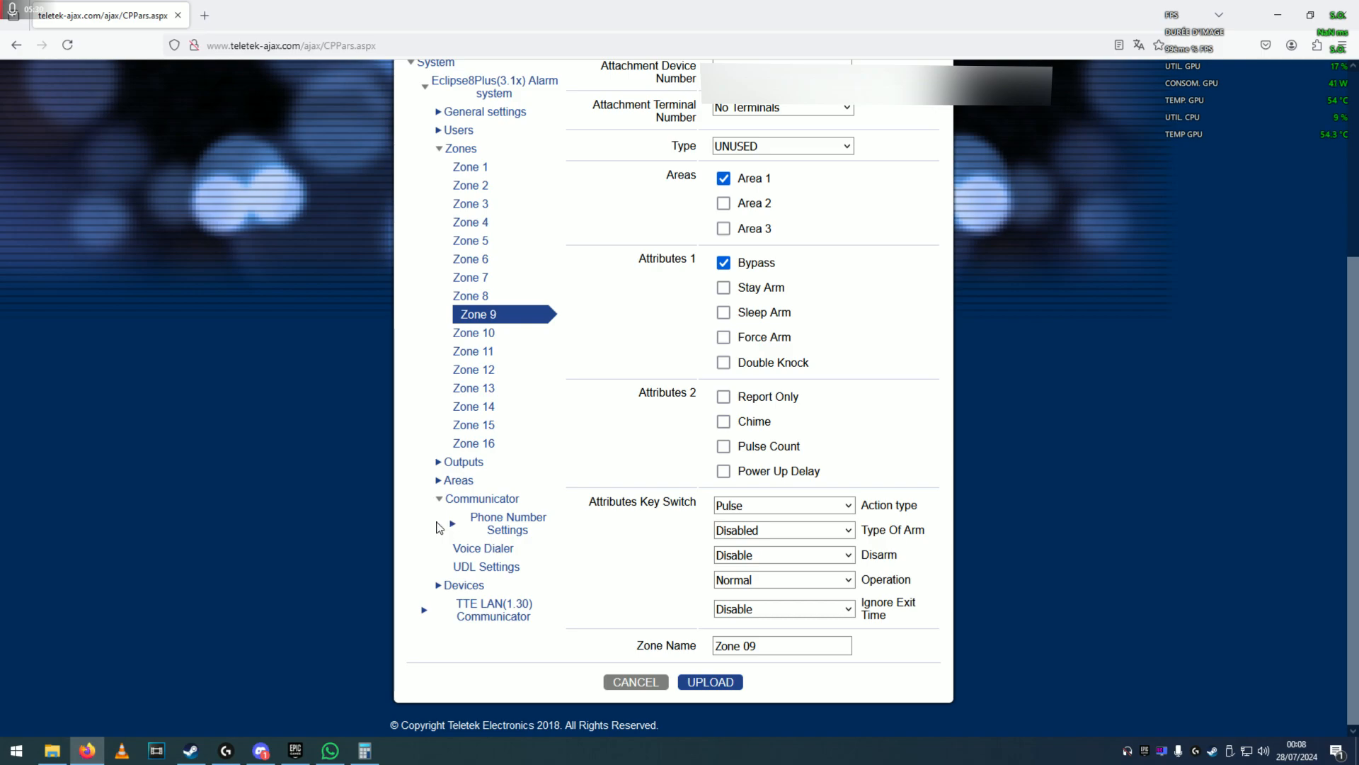
Expand Devices and TTE LAN(1.30) Communicator, then open its General Settings page.
{"action": "left_click", "coordinate": [439, 587]}
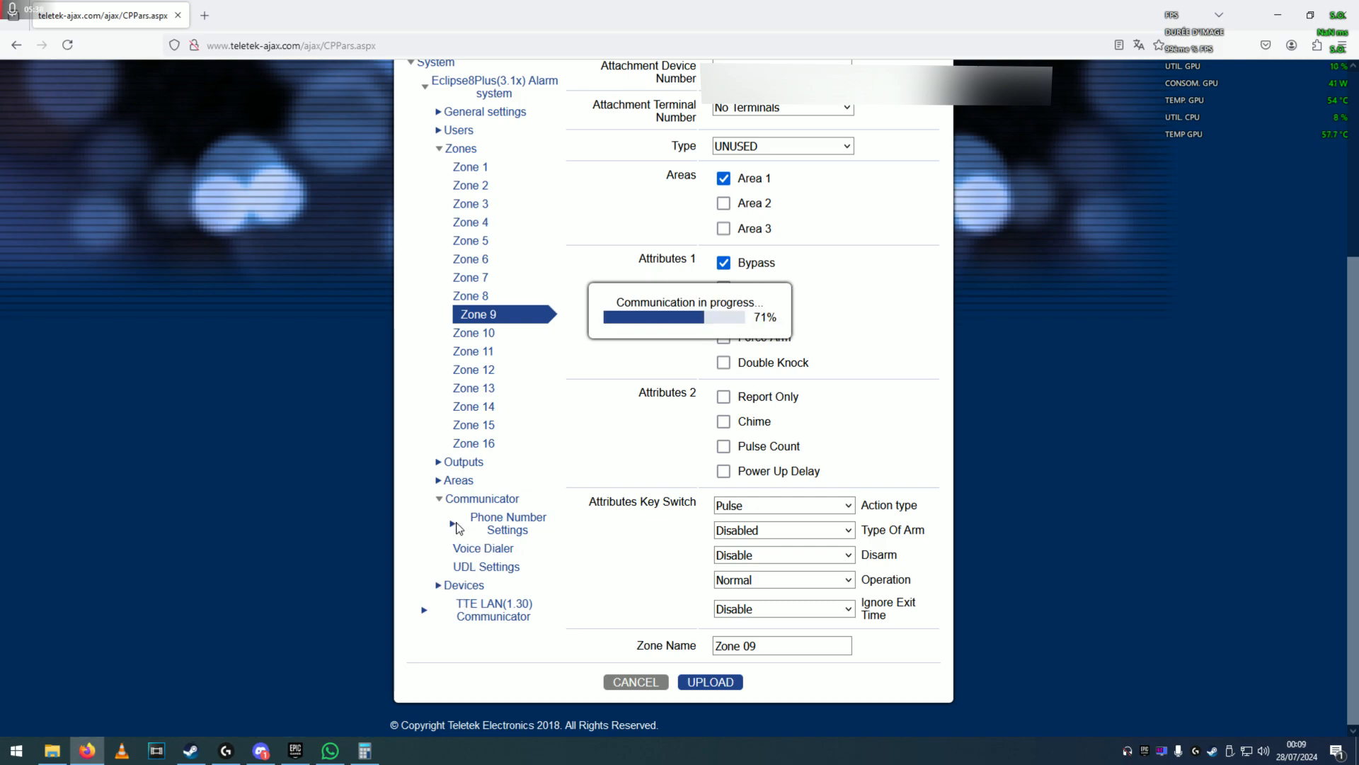
{"action": "scroll", "coordinate": [455, 538], "scroll_direction": "down", "scroll_amount": 2}
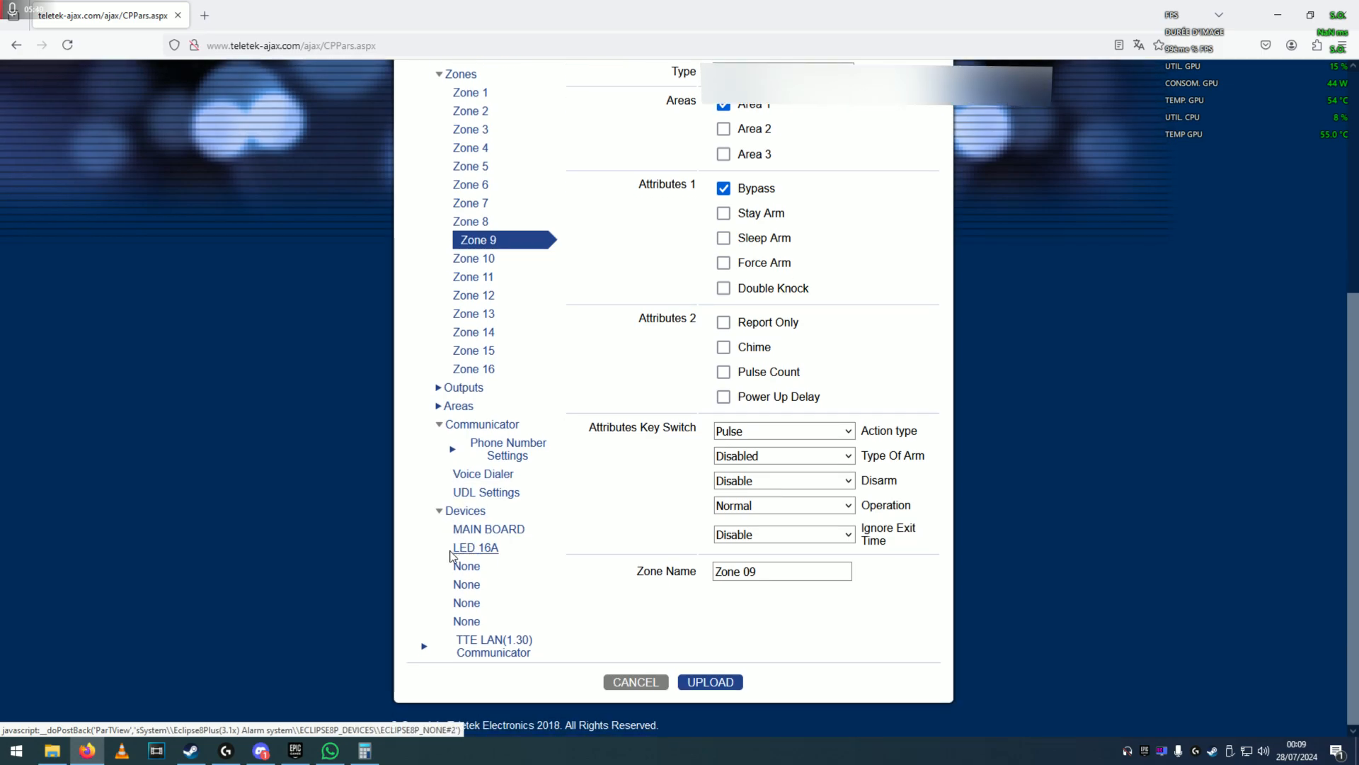
{"action": "left_click", "coordinate": [425, 646]}
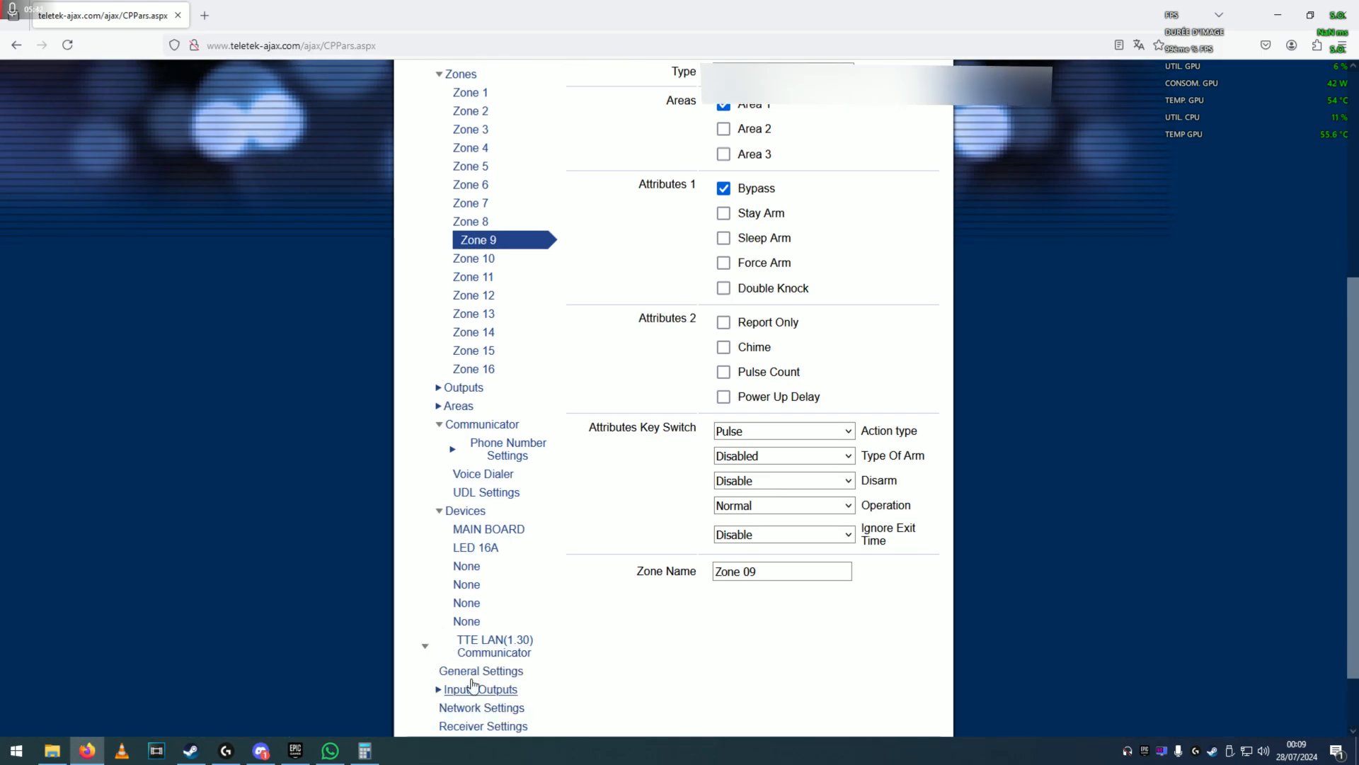
{"action": "scroll", "coordinate": [456, 690], "scroll_direction": "down", "scroll_amount": 2}
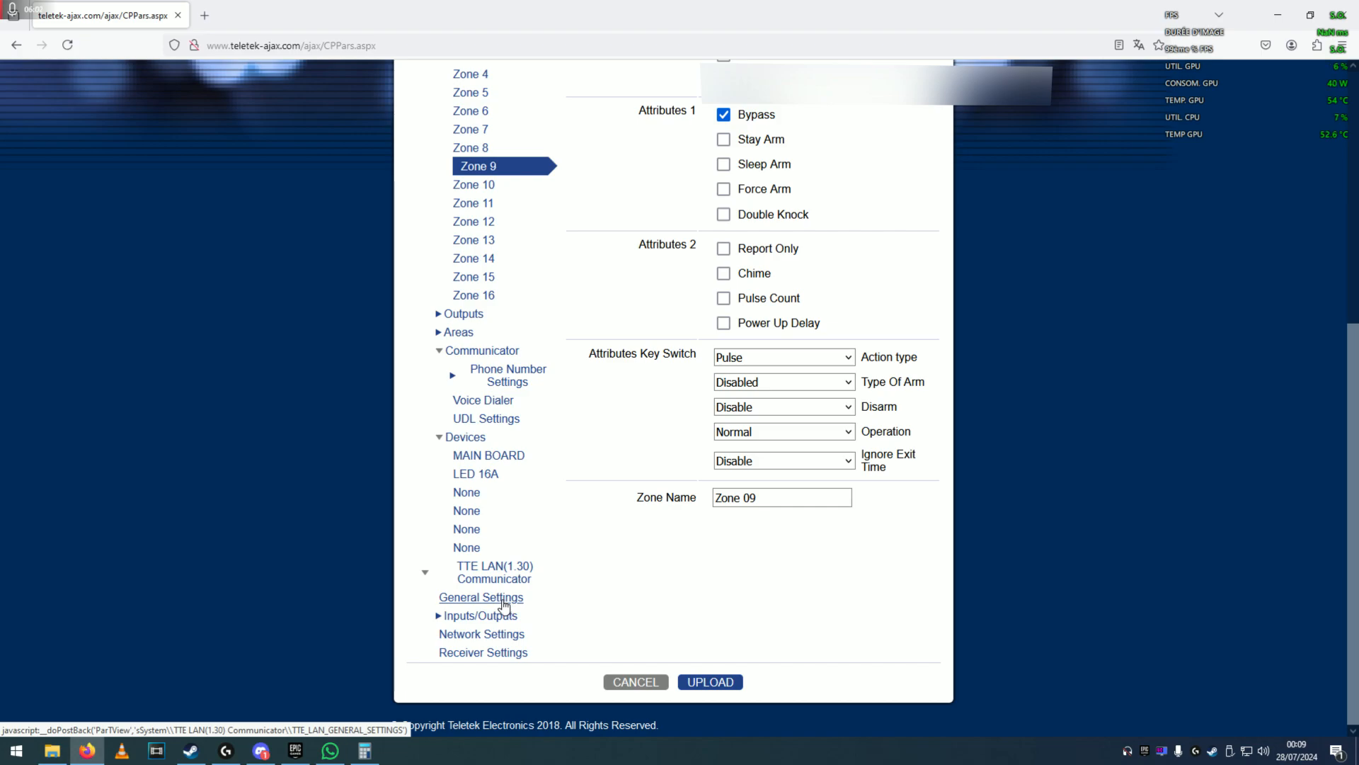
{"action": "left_click", "coordinate": [501, 598]}
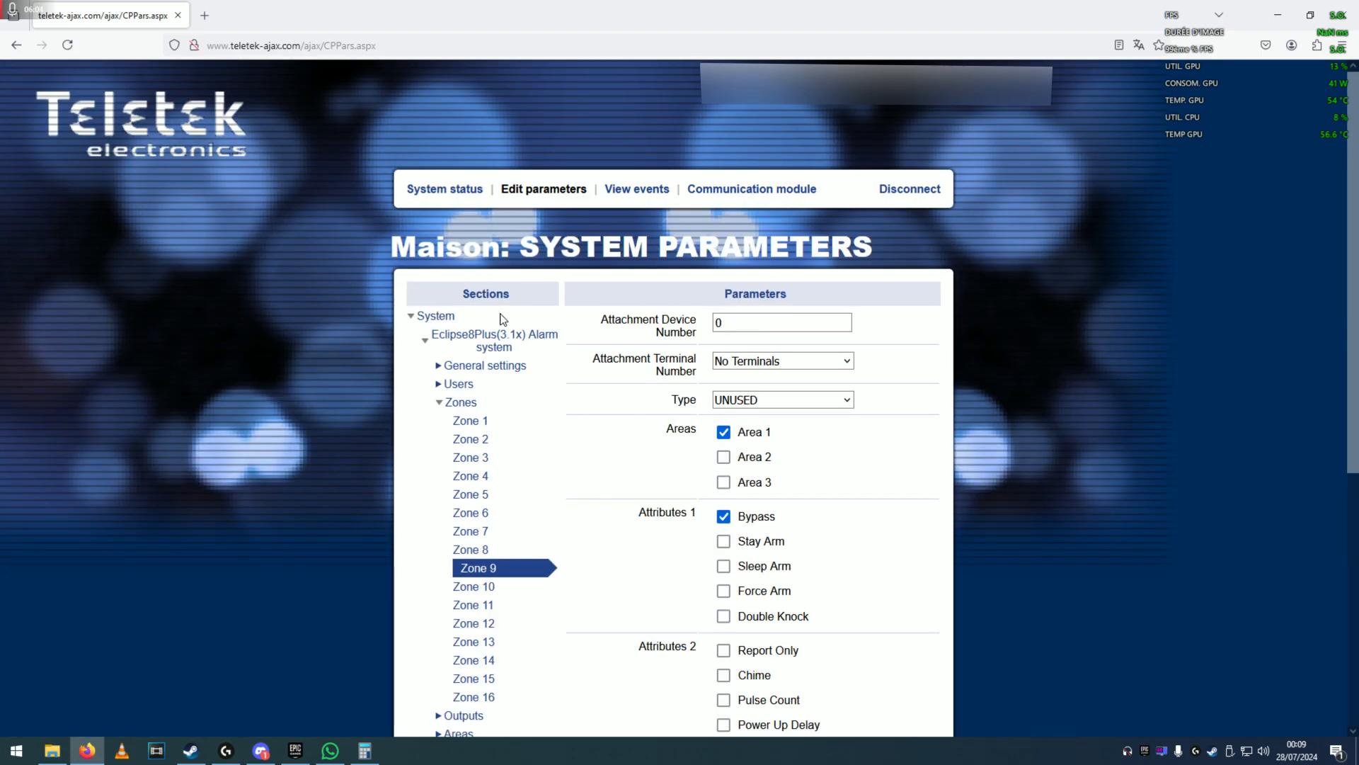
{"action": "scroll", "coordinate": [448, 445], "scroll_direction": "down", "scroll_amount": 5}
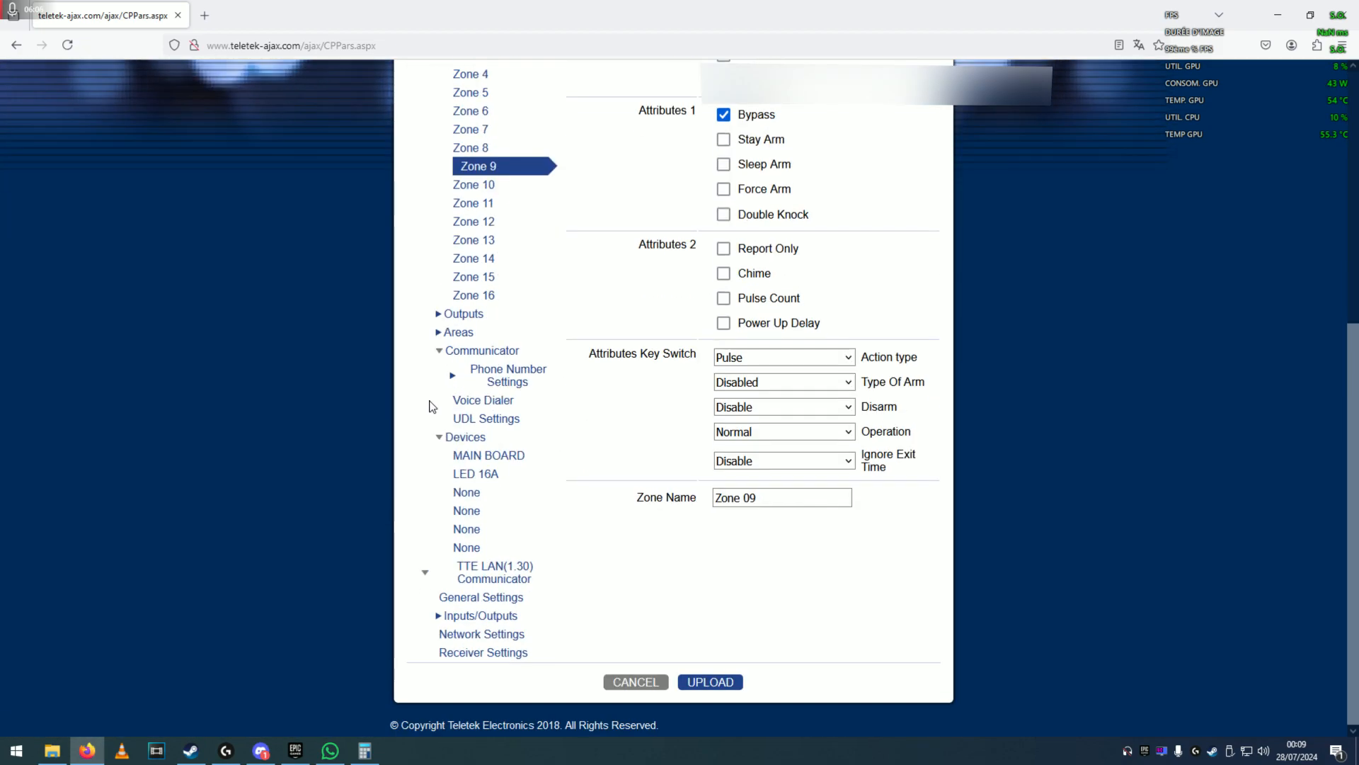
{"action": "scroll", "coordinate": [451, 383], "scroll_direction": "up", "scroll_amount": 5}
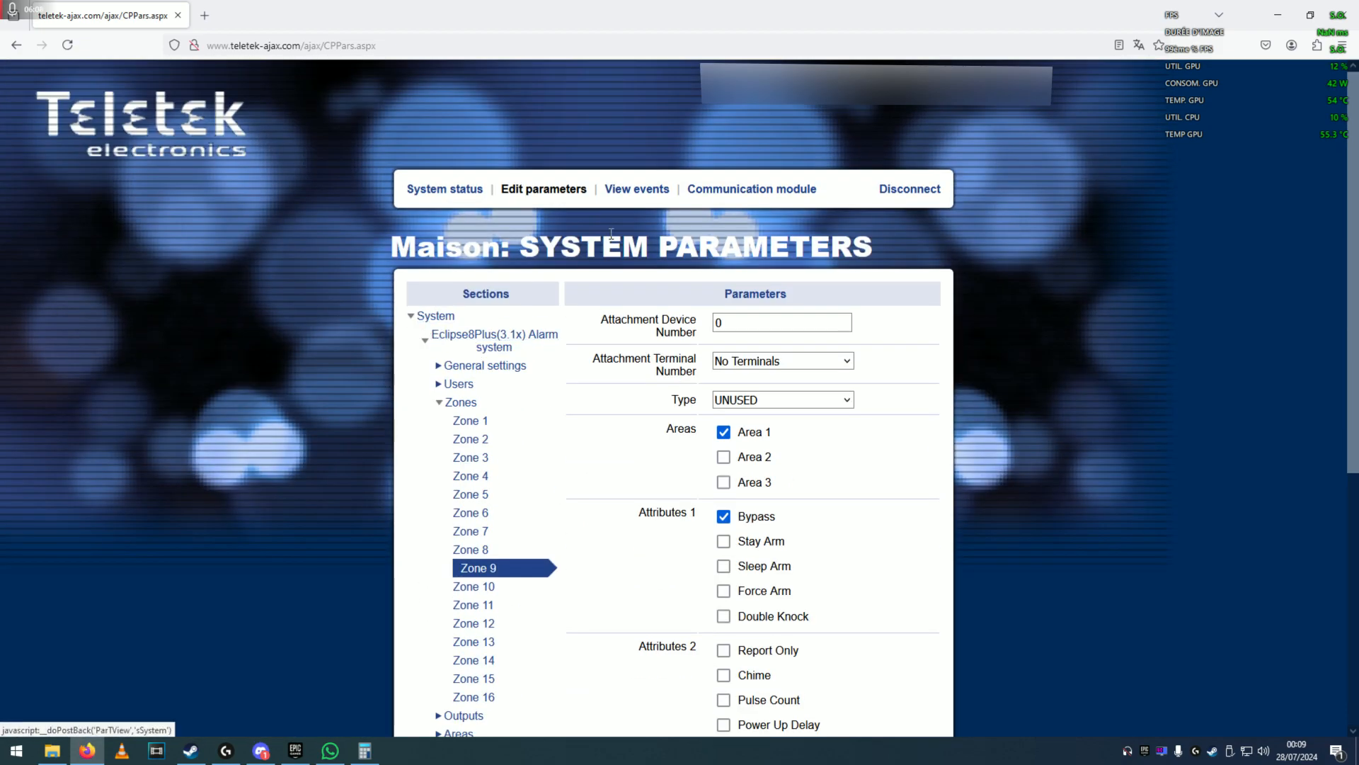